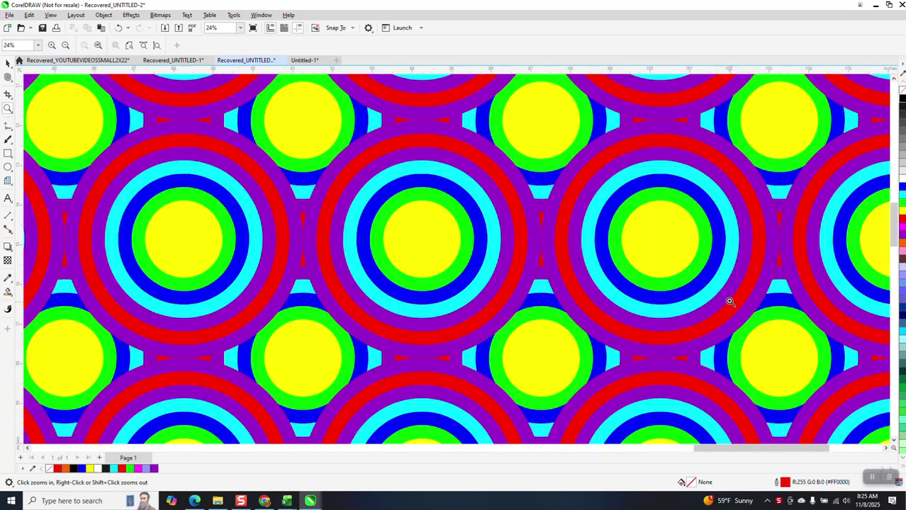
Move the top two rows of the purple concentric-circle pattern upward, separating them from the overlapping rows below
right_click(539, 228)
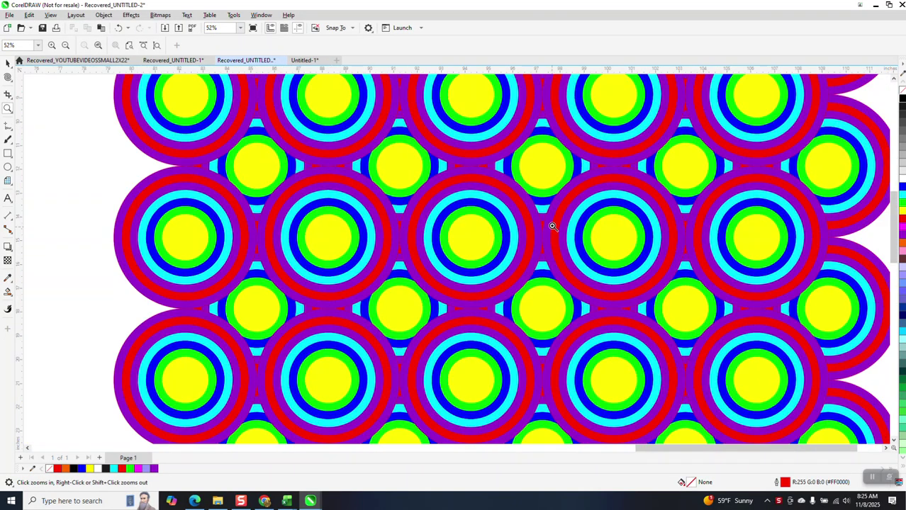
right_click(548, 173)
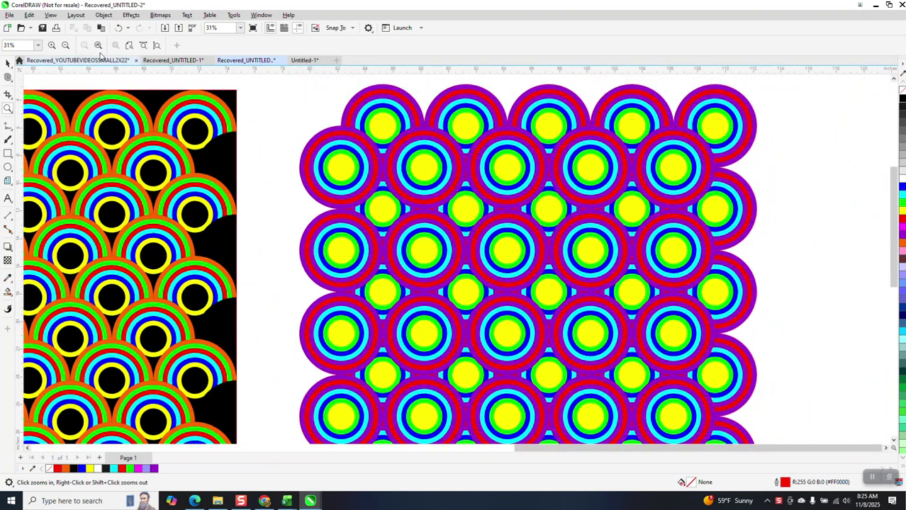
left_click(8, 63)
left_click(372, 94)
left_click_drag(371, 95, 368, 92)
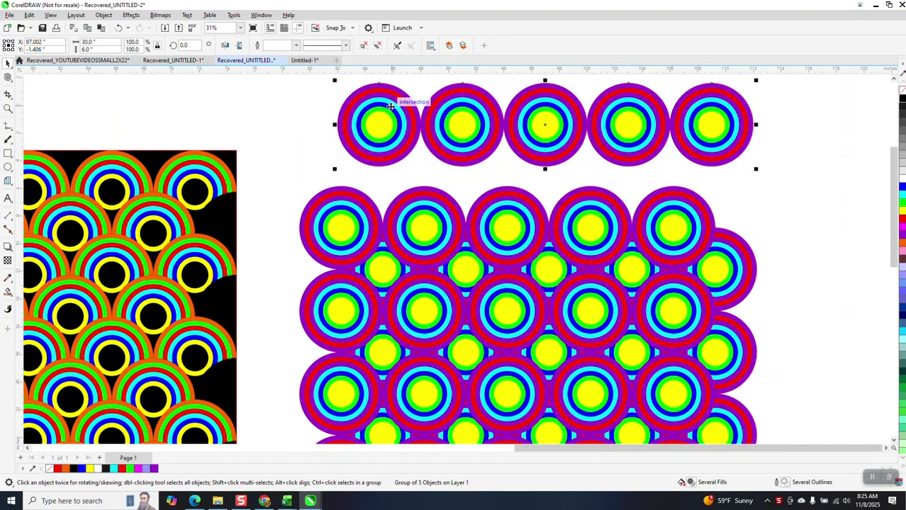
left_click_drag(426, 207, 424, 188)
Draw a circle about 10.3 inches in diameter centered on the page, and place a spare copy above and to the right of it
scroll(447, 227, "down", 2)
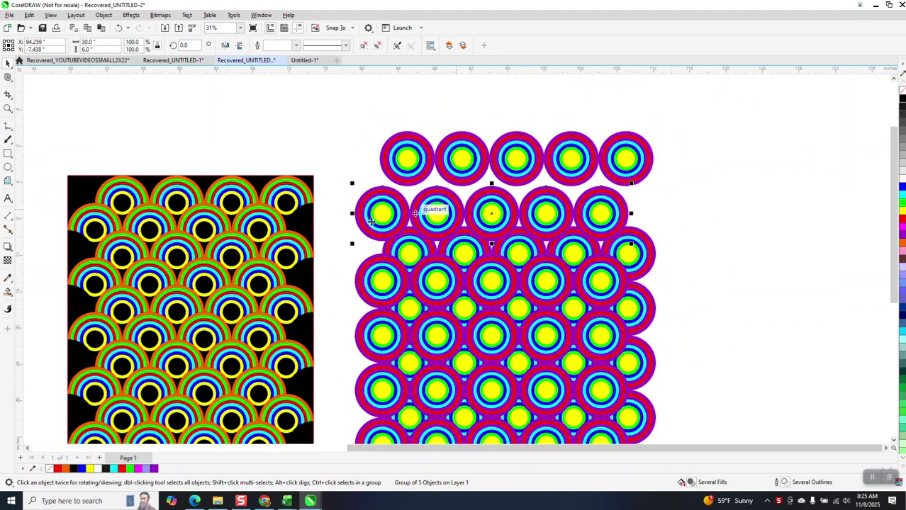
scroll(274, 224, "down", 3)
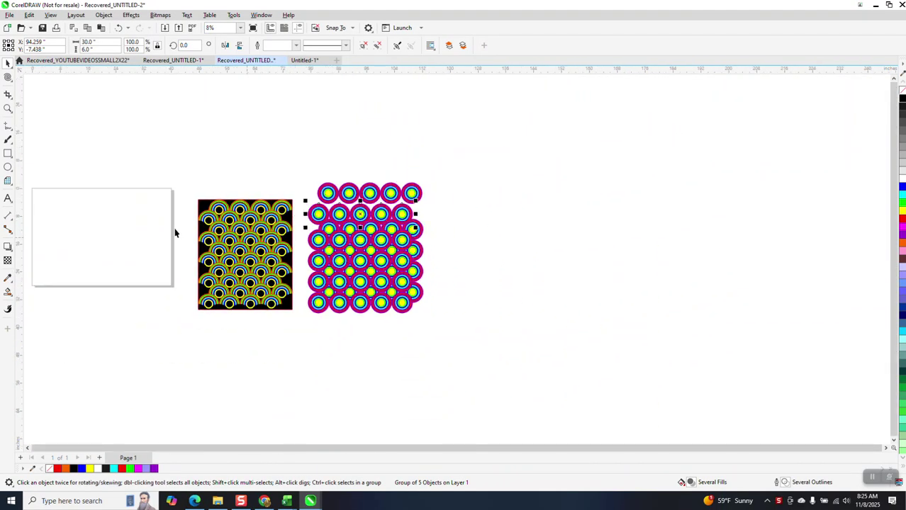
left_click(8, 108)
left_click_drag(170, 172, 314, 301)
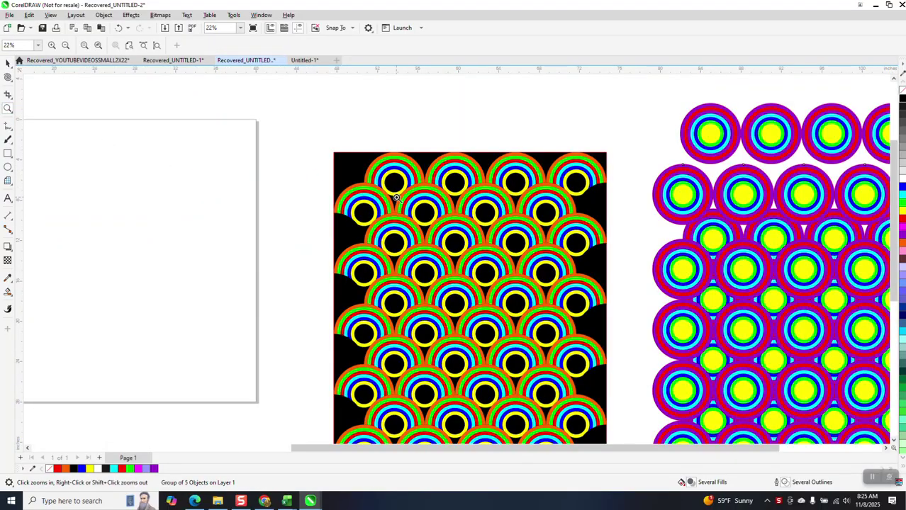
right_click(369, 226)
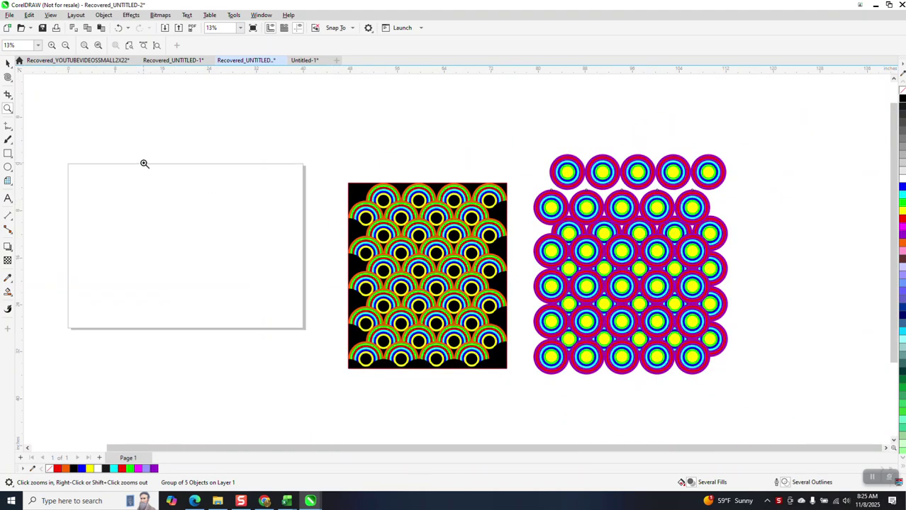
left_click(8, 167)
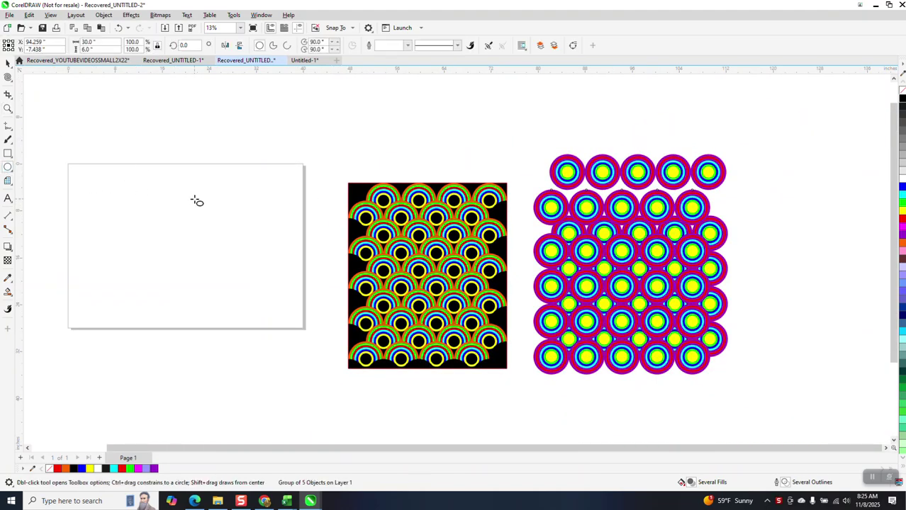
left_click_drag(228, 212, 192, 274)
key("p")
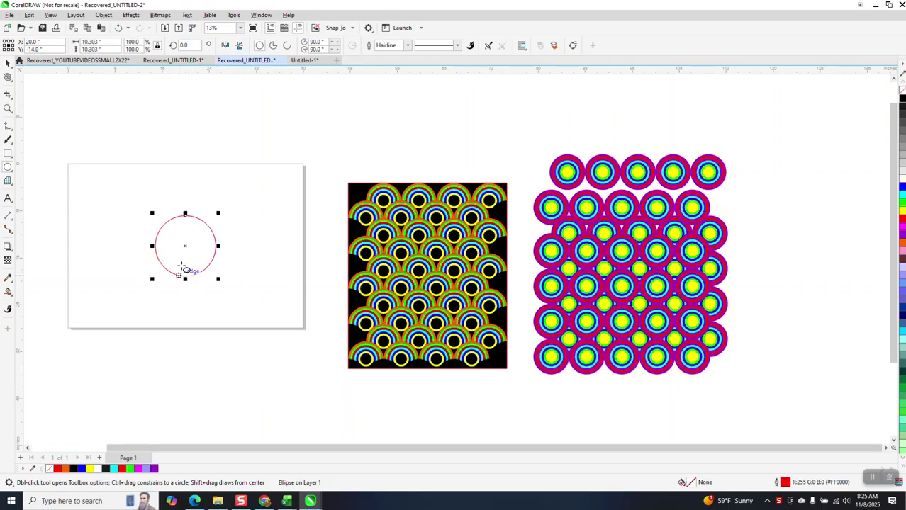
left_click(7, 64)
left_click_drag(185, 244, 248, 195)
Copy the centered circle twice to form a lower pair side by side, touching each other at the centered circle's bottom point
left_click(198, 231)
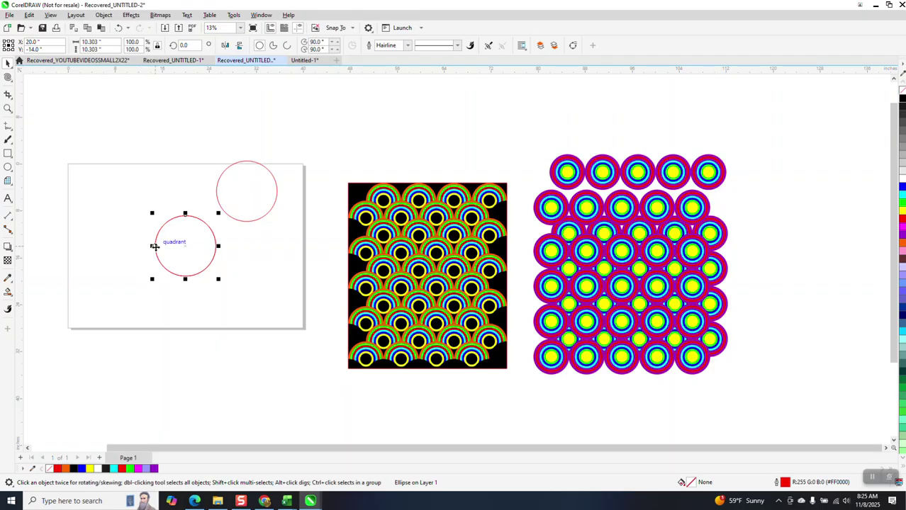
left_click_drag(154, 246, 185, 275)
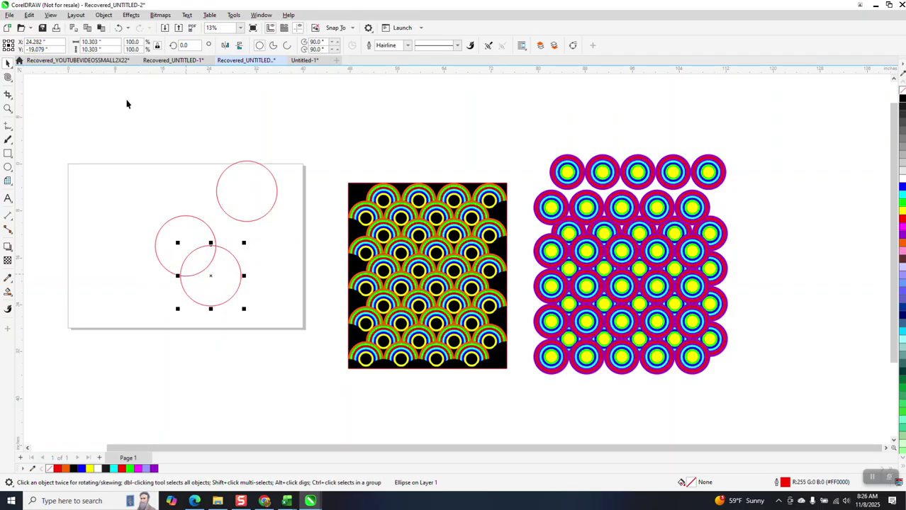
left_click(119, 27)
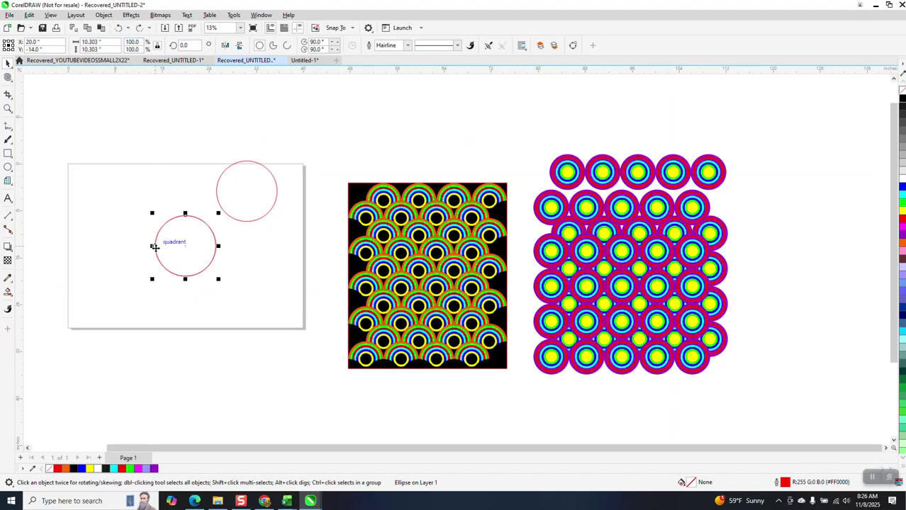
left_click_drag(155, 246, 184, 276)
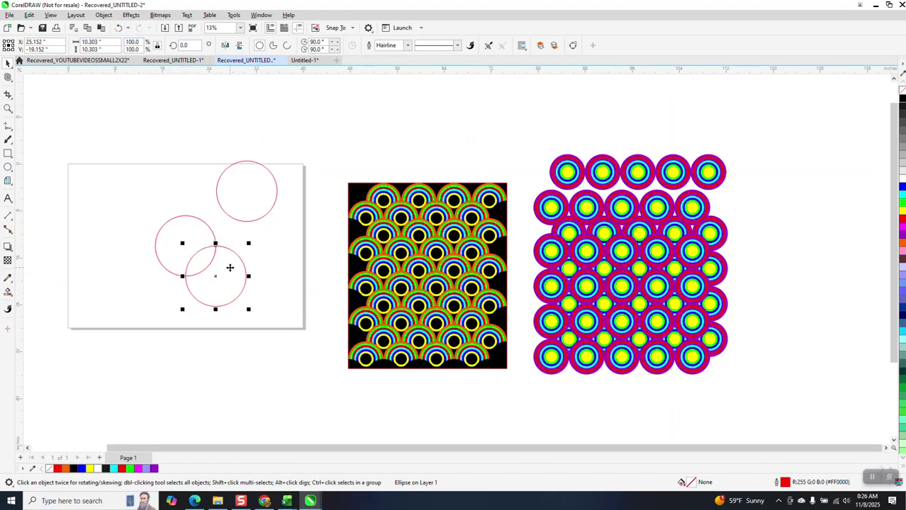
left_click_drag(248, 277, 187, 278)
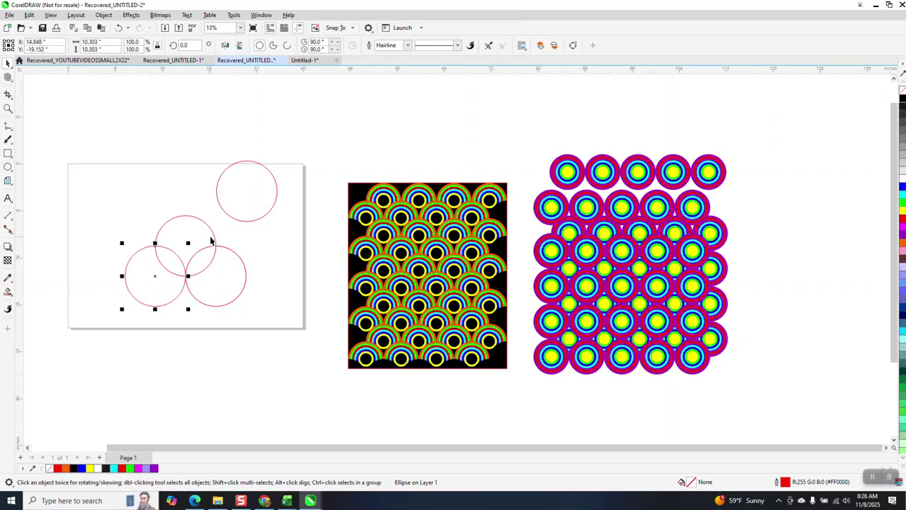
Move the spare circle off the page, beyond its upper-right corner
left_click_drag(240, 216, 333, 162)
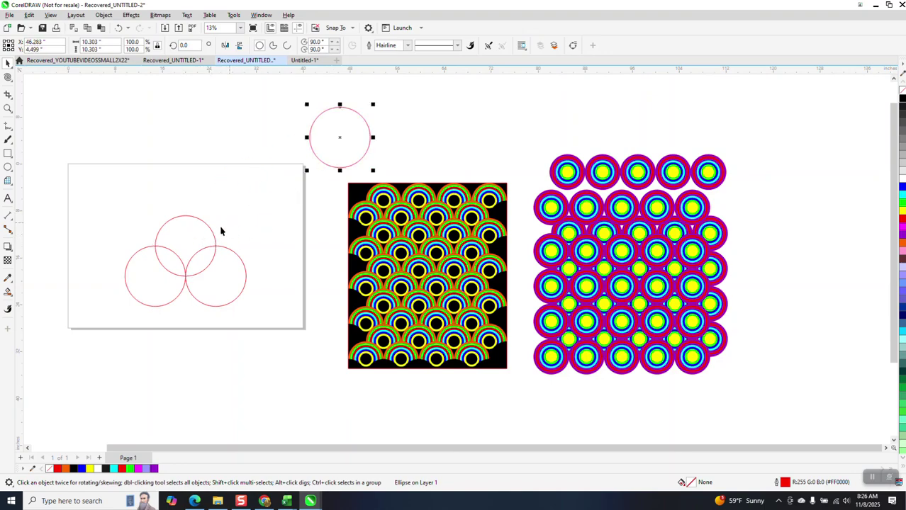
left_click(202, 235)
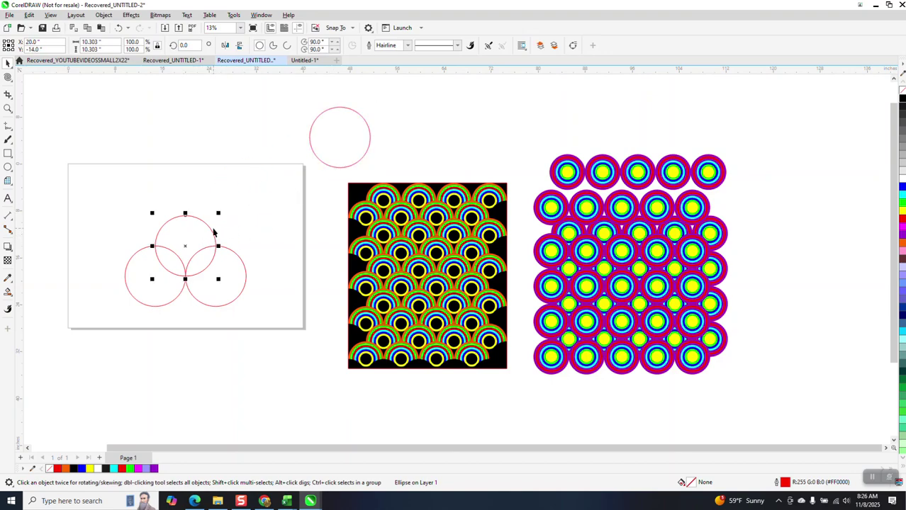
left_click(226, 174)
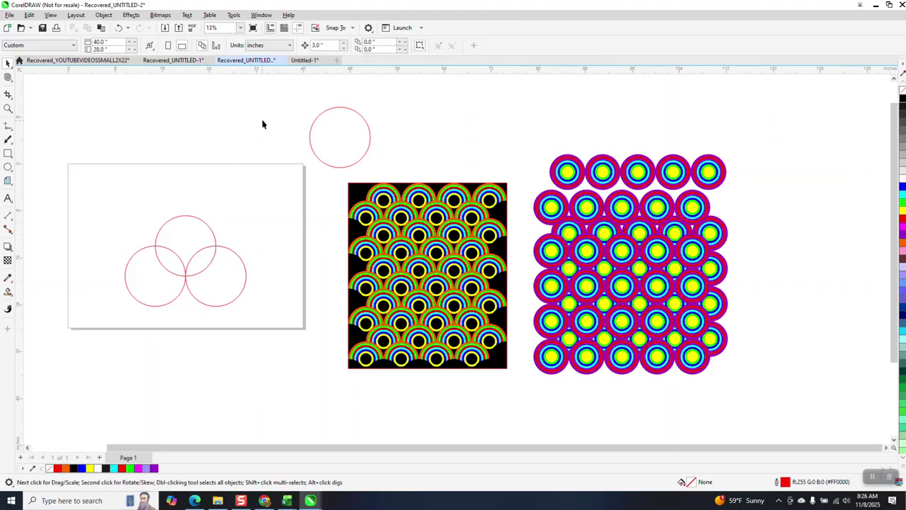
Move the page-centered circle straight up 6 inches, clear of the two lower circles
left_click(190, 219)
key("Up")
key("Up")
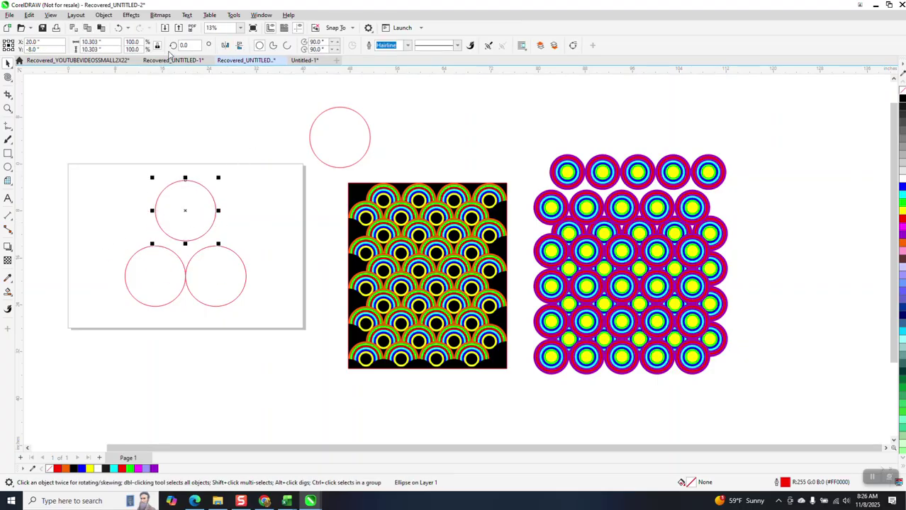
Apply an inside contour with 5 steps and a 1.0-inch offset to the raised circle
left_click(136, 16)
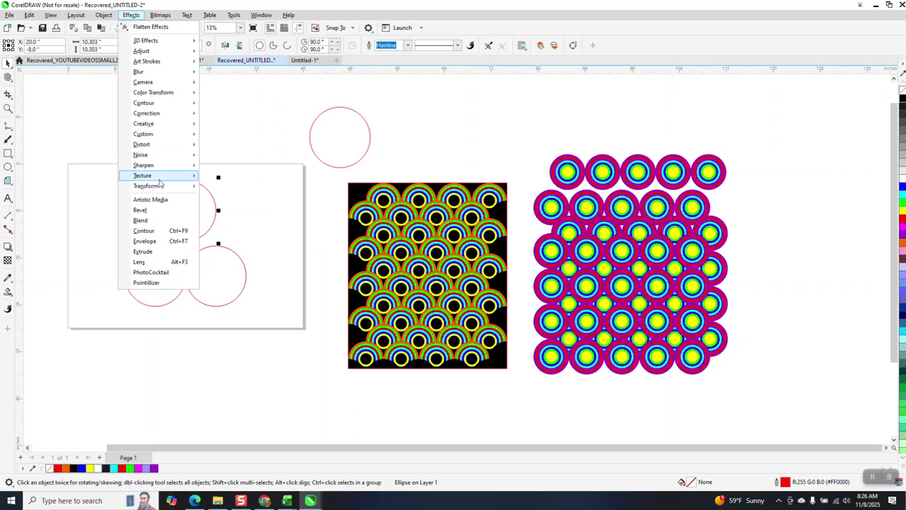
left_click(152, 231)
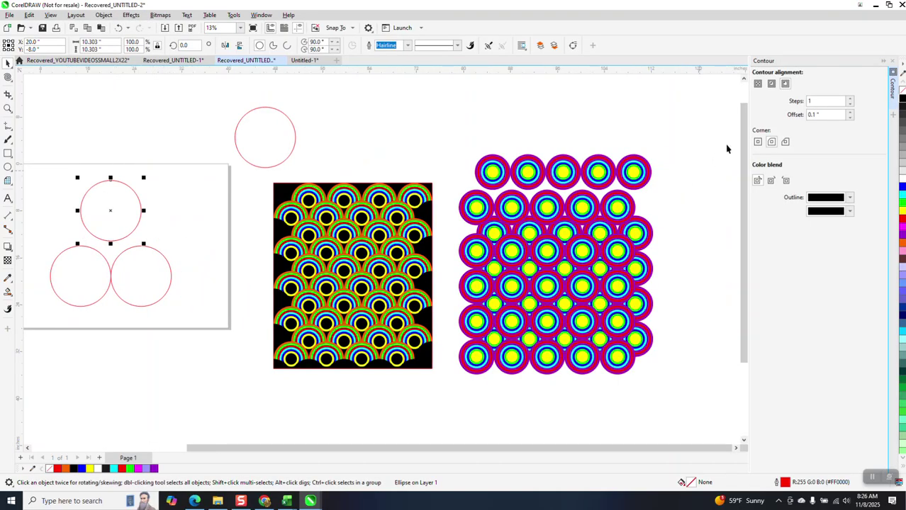
left_click(770, 85)
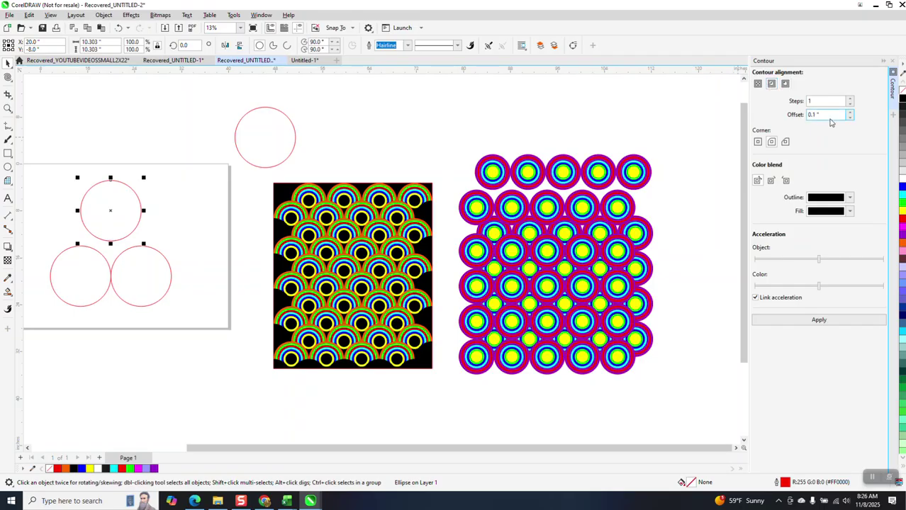
left_click_drag(828, 116, 809, 116)
type("1")
left_click(852, 100)
left_click(818, 320)
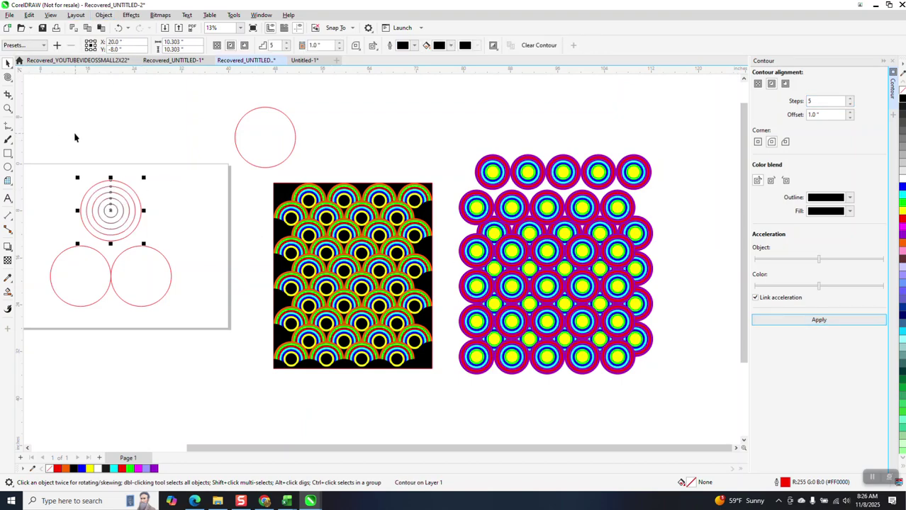
Move the contoured circle straight down 6 inches so it overlaps the two lower circles
left_click_drag(66, 167, 152, 268)
key("Down")
key("Down")
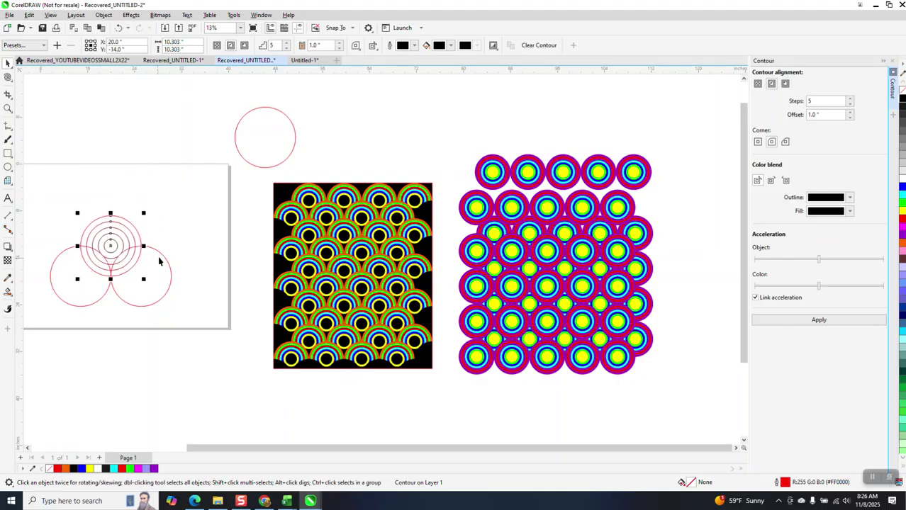
Group the contoured circle together with the two lower circles
scroll(158, 251, "down", 1)
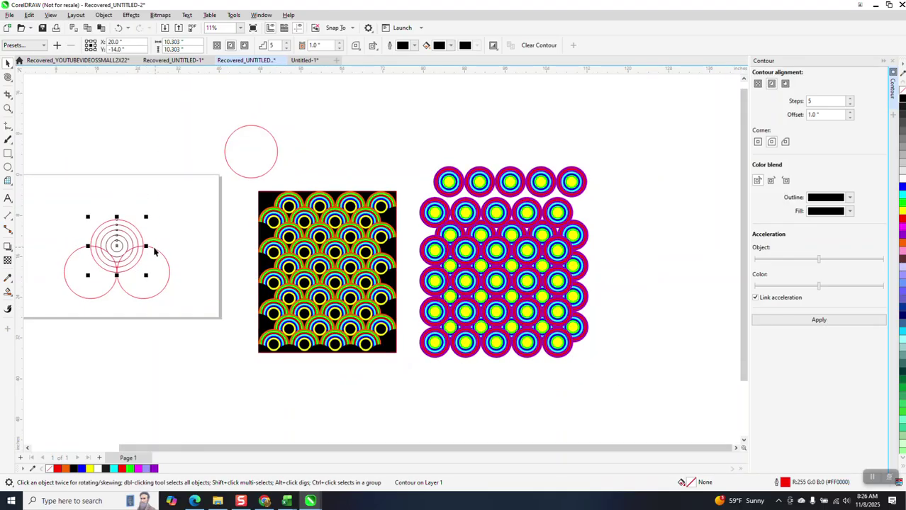
left_click(7, 108)
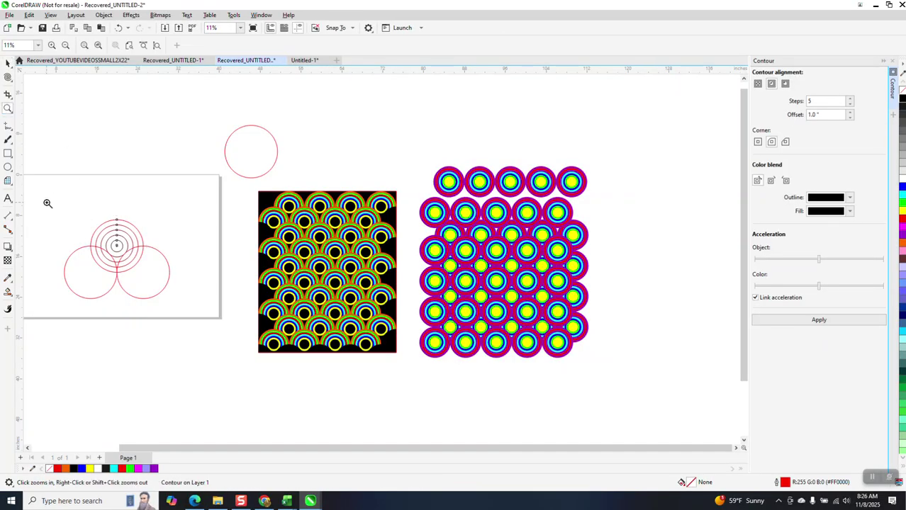
left_click_drag(33, 178, 224, 323)
left_click(8, 63)
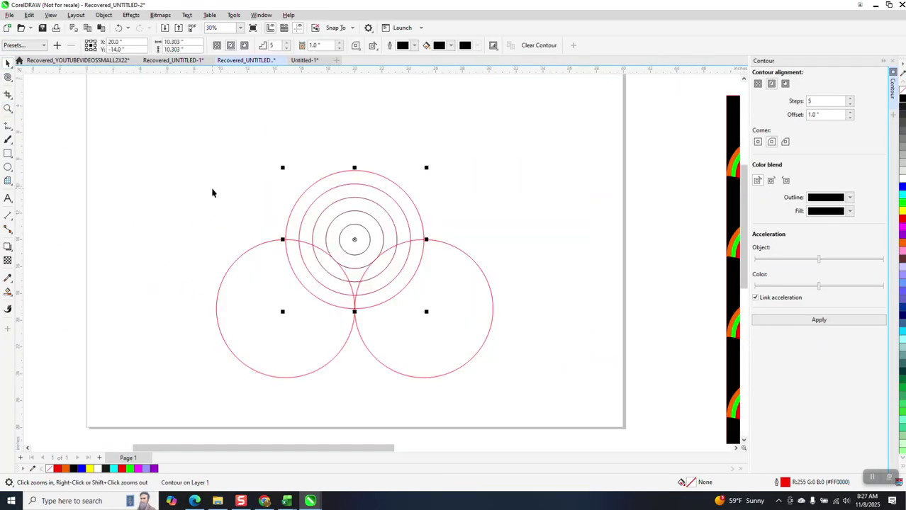
scroll(211, 188, "down", 1)
left_click_drag(197, 162, 465, 363)
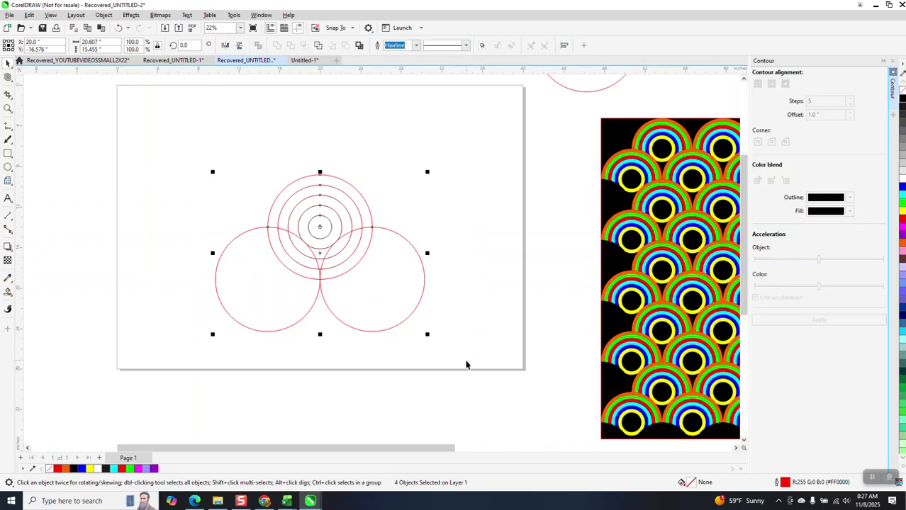
key("ctrl+g")
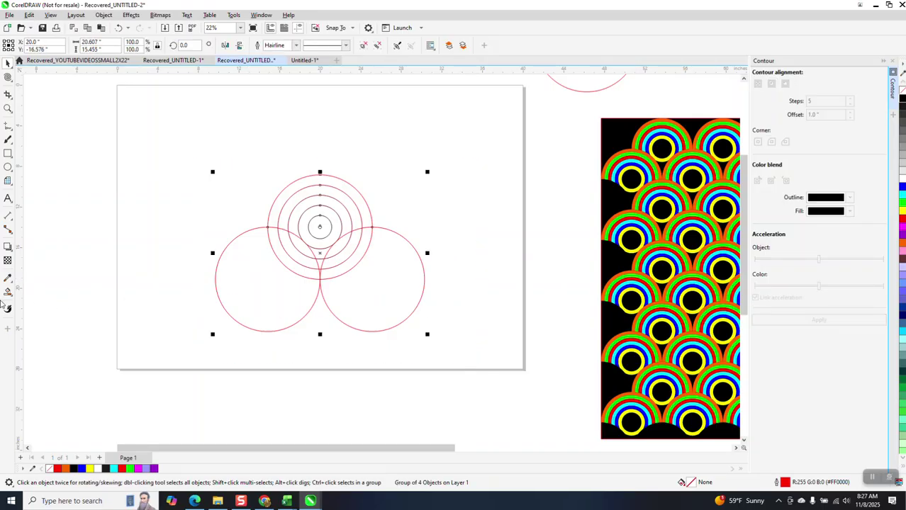
Smart-fill the four ring regions of the contoured circle above the lower circles with blue and no outline
left_click(8, 291)
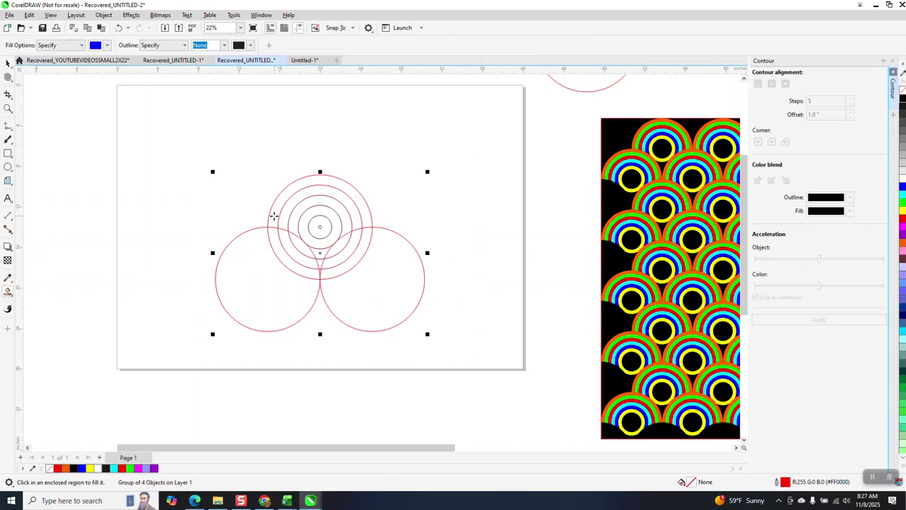
left_click(274, 215)
left_click(285, 206)
left_click(301, 206)
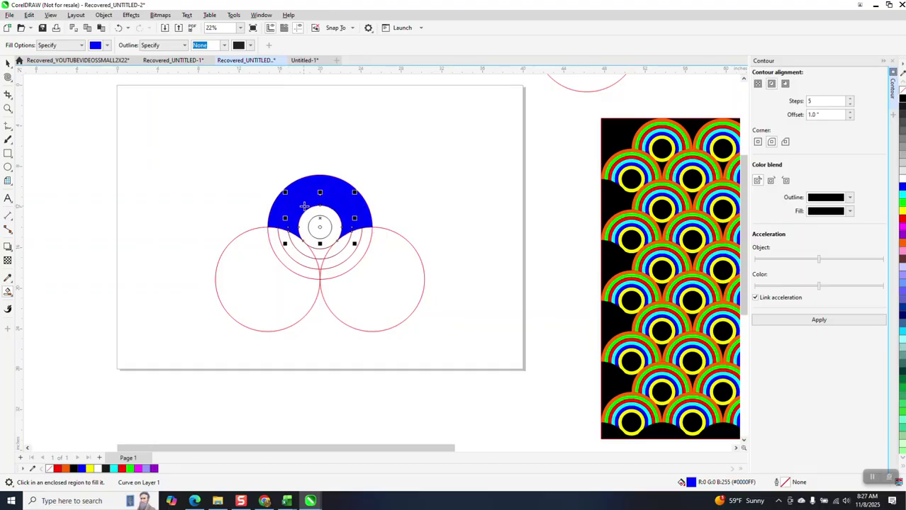
left_click(312, 213)
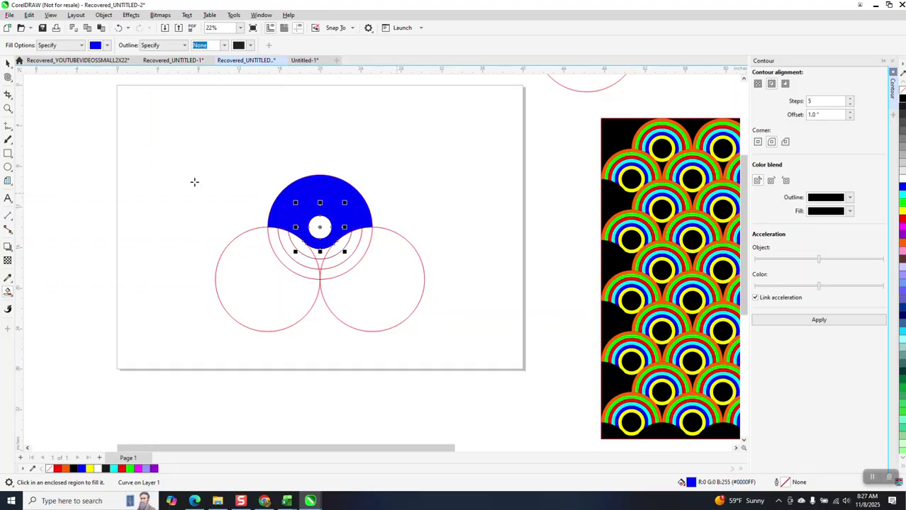
Recolor the contoured circle's rings from the inside out: innermost ring yellow, next ring green and third ring red
left_click(8, 64)
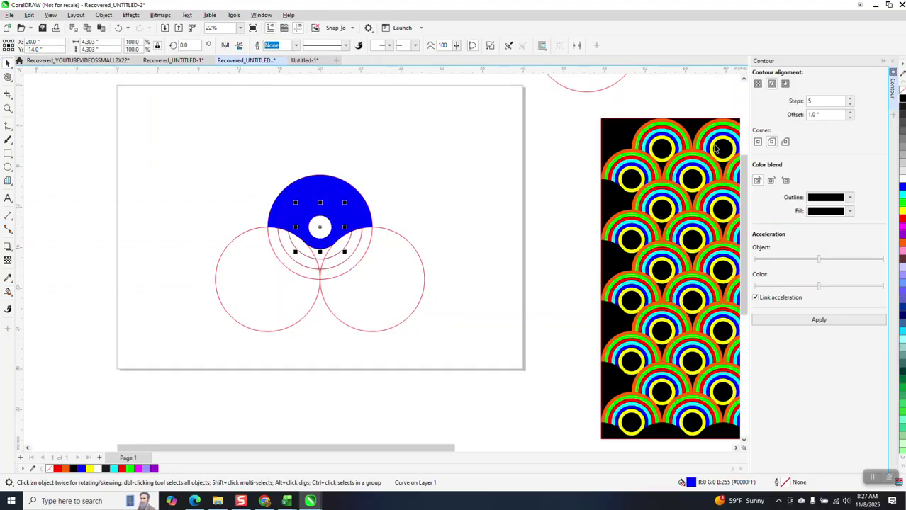
left_click(902, 210)
left_click(345, 225)
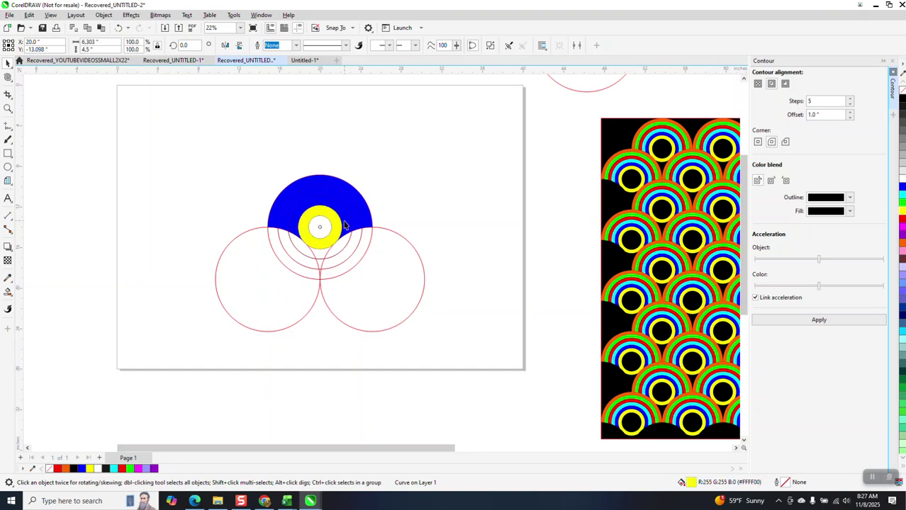
left_click(902, 203)
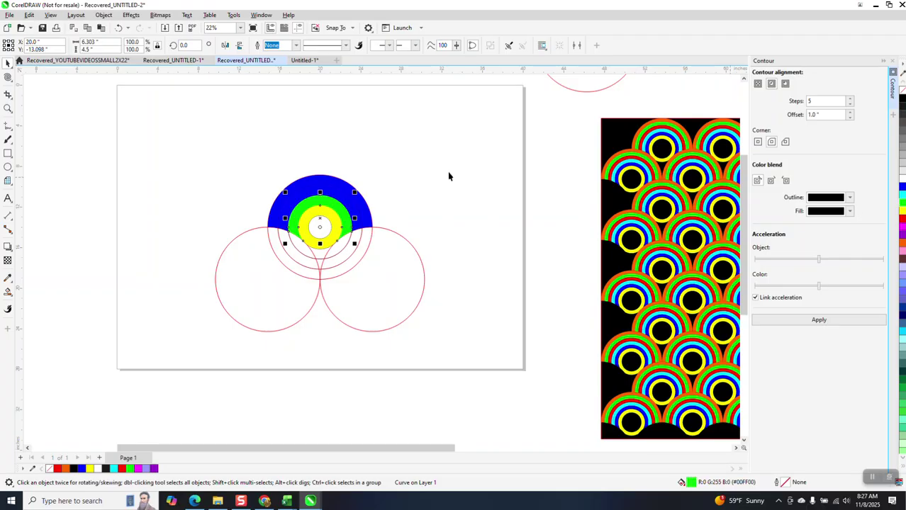
left_click(357, 215)
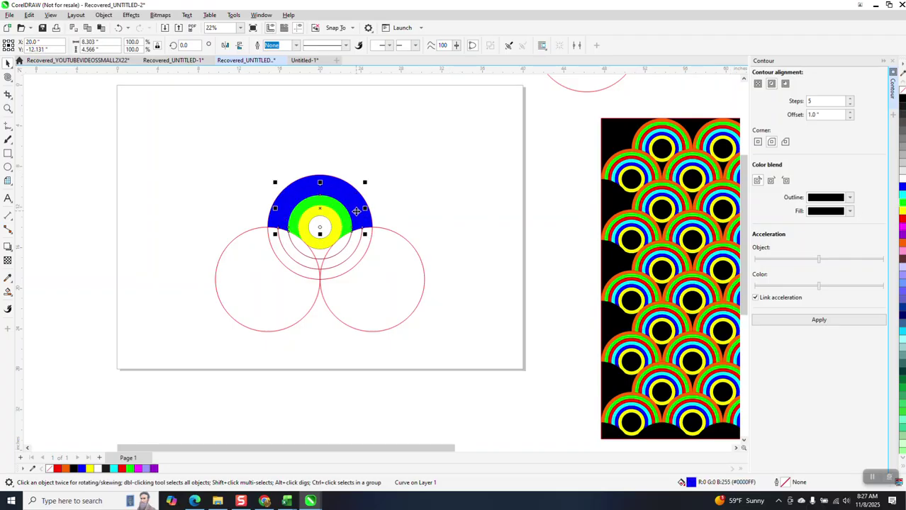
left_click(903, 225)
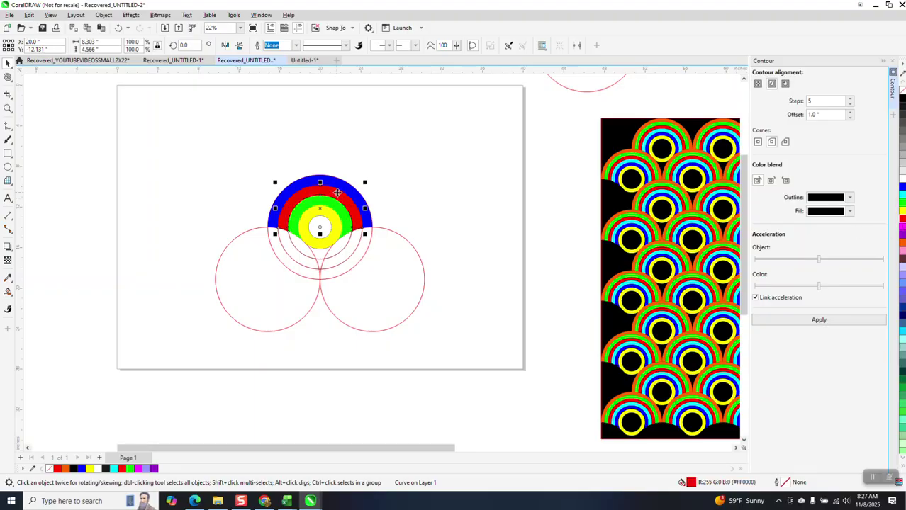
Move the grouped outline circles away from the colored rings, off the page's left side
left_click(399, 275)
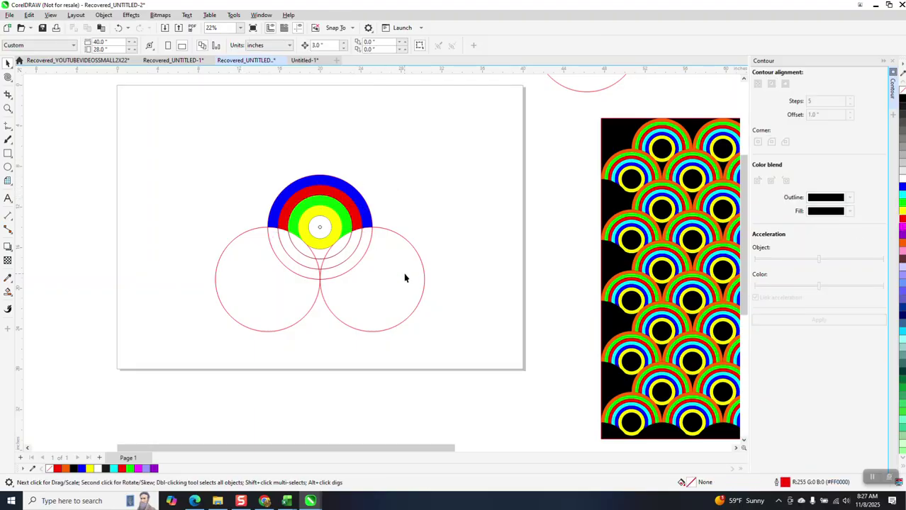
left_click_drag(421, 287, 233, 143)
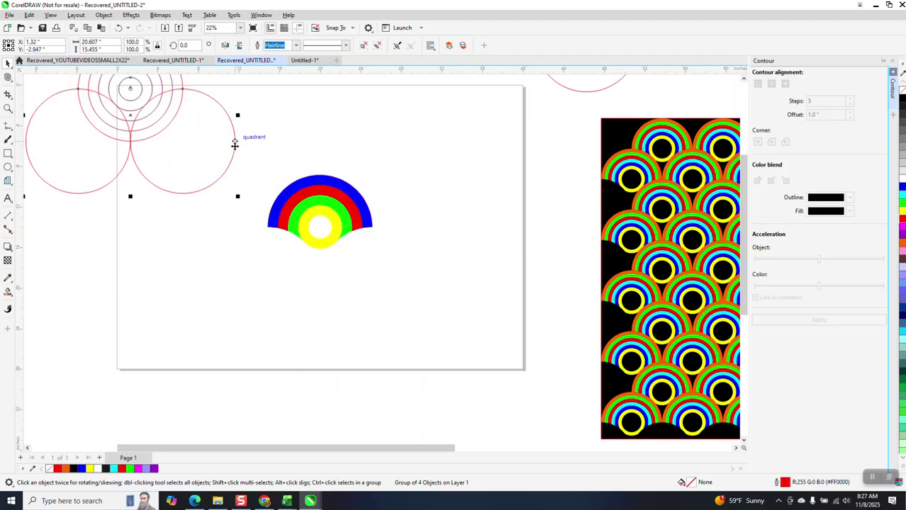
scroll(302, 170, "down", 2)
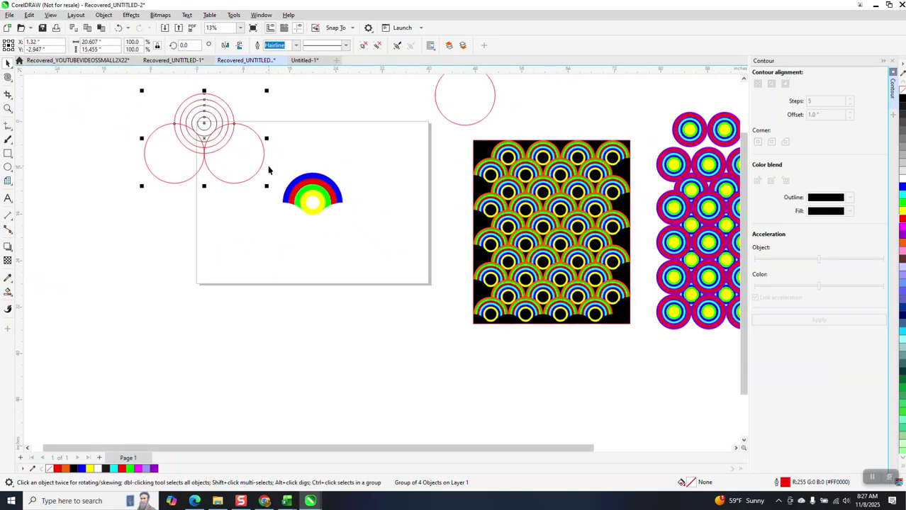
left_click_drag(263, 159, 192, 176)
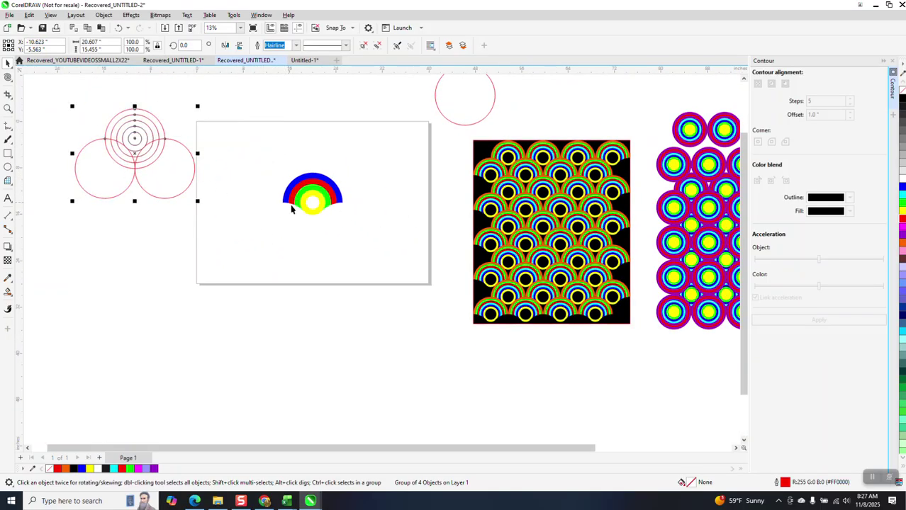
Group the four colored rings and scale the group proportionally to a width of 6 inches
left_click(313, 193)
left_click_drag(263, 152, 373, 253)
key("ctrl+g")
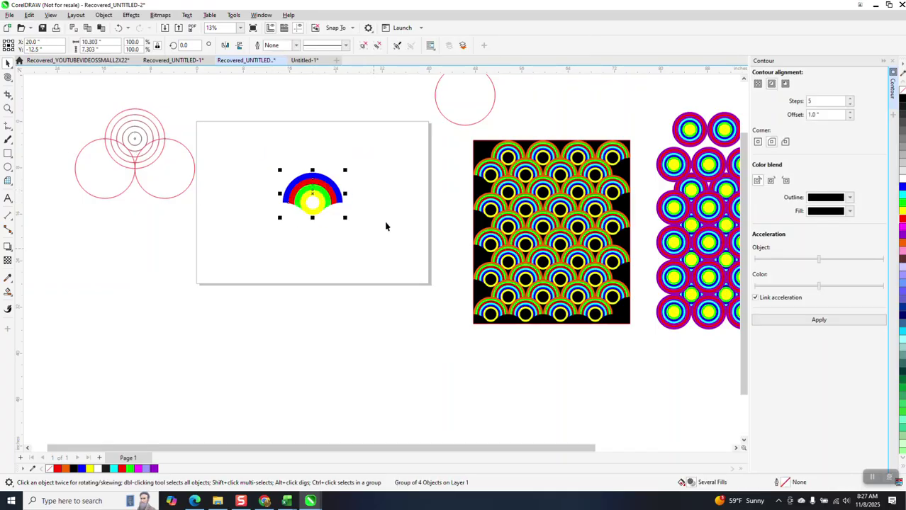
left_click(107, 40)
type("6")
key("Return")
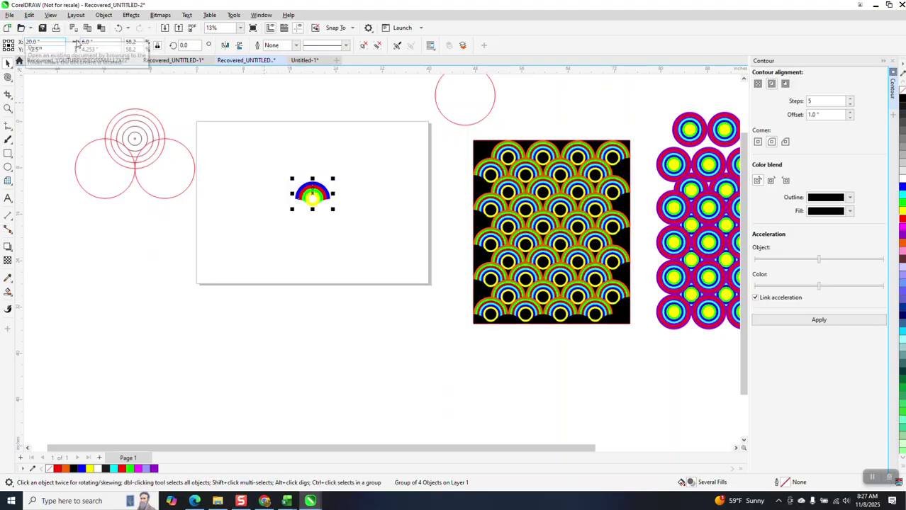
Set the nudge distance to 6.0 inches and move the rainbow group near the page's upper-left corner
left_click(318, 116)
left_click(319, 45)
type("6.0\"")
key("Return")
left_click_drag(317, 192, 243, 151)
Duplicate the rainbow sideways at 6-inch spacing to form a row of five
key("ctrl+d")
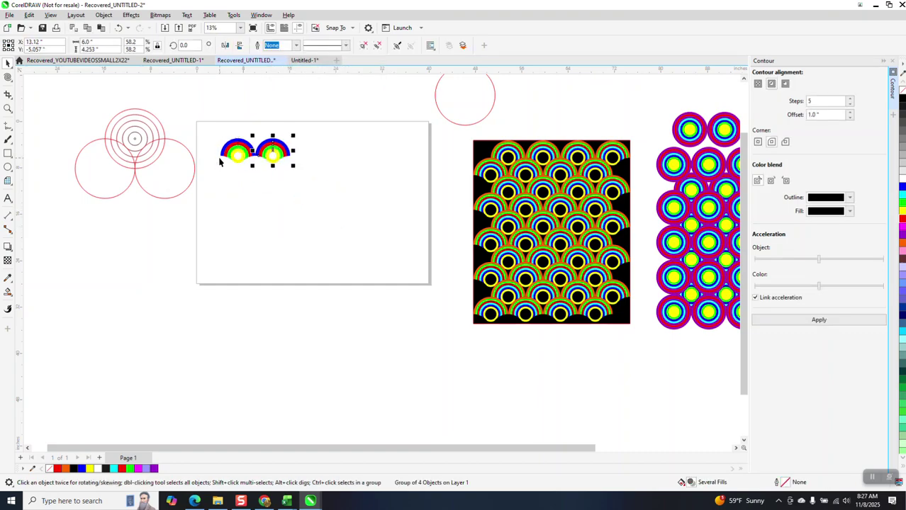
key("ctrl+d")
key("ctrl+d")
key("ctrl+d")
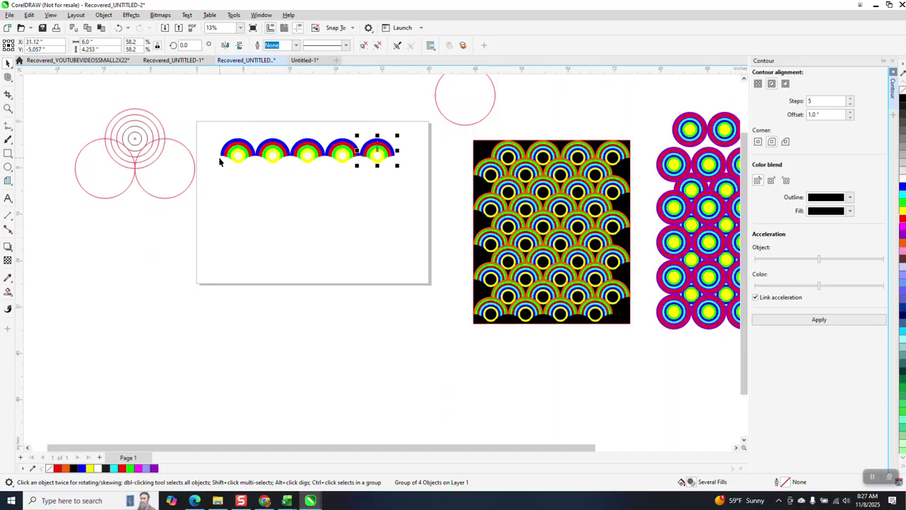
Group the row of five rainbows and set the nudge distance to 3 inches
left_click_drag(213, 129, 422, 220)
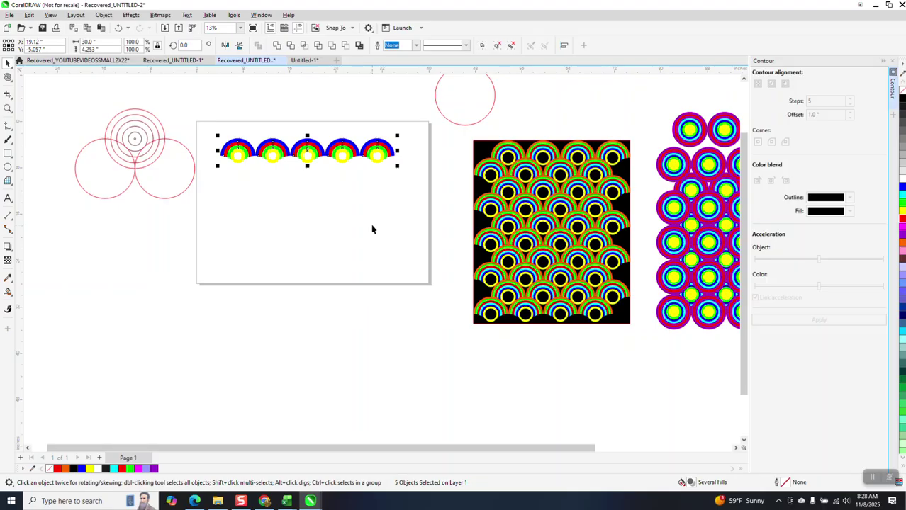
left_click(366, 111)
double_click(321, 45)
type("3")
key("Return")
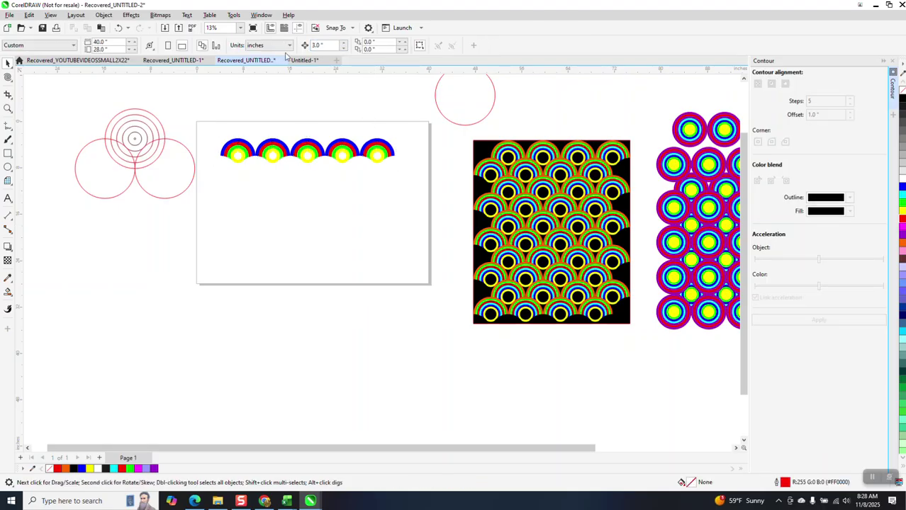
Copy the rainbow row and offset the copy 3 inches down and 3 inches left
left_click_drag(208, 125, 365, 186)
left_click_drag(425, 201, 426, 202)
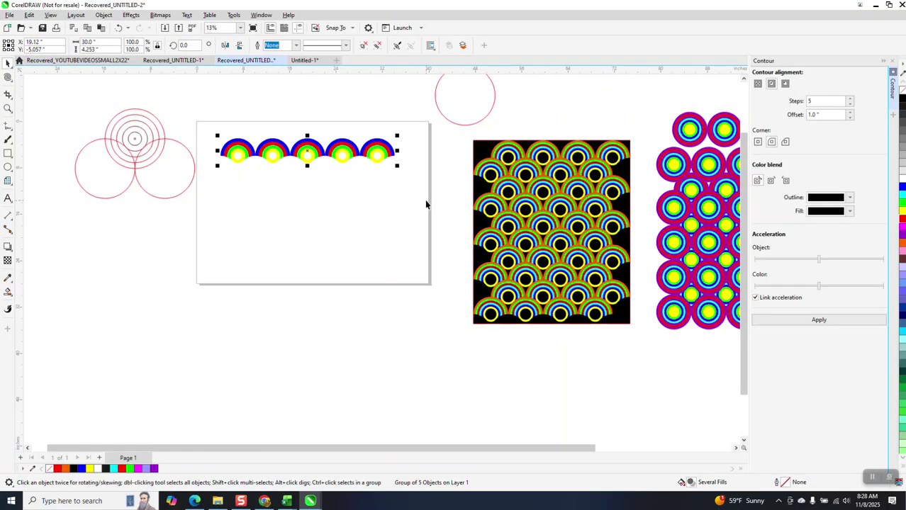
key("plus")
key("Down")
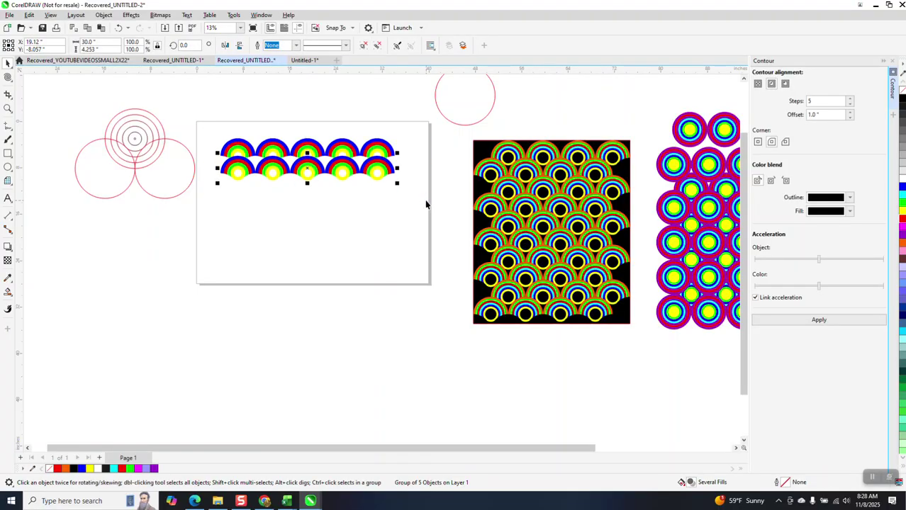
key("Left")
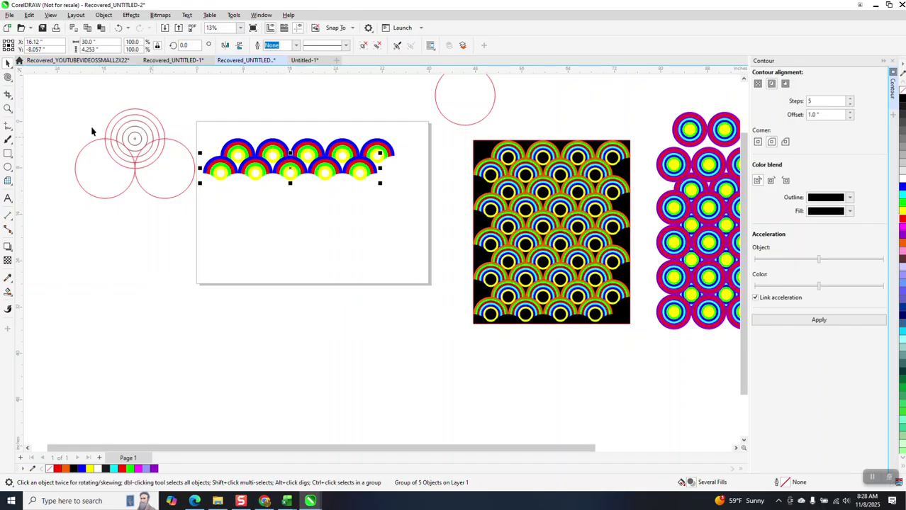
Duplicate the two staggered rows straight down at 6-inch spacing until the pattern has ten rows
left_click(8, 107)
left_click(416, 215)
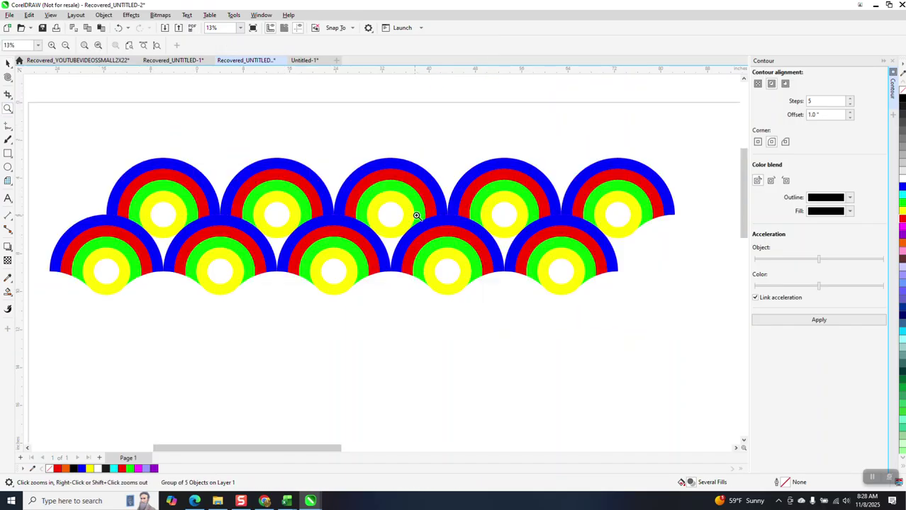
scroll(205, 207, "down", 1)
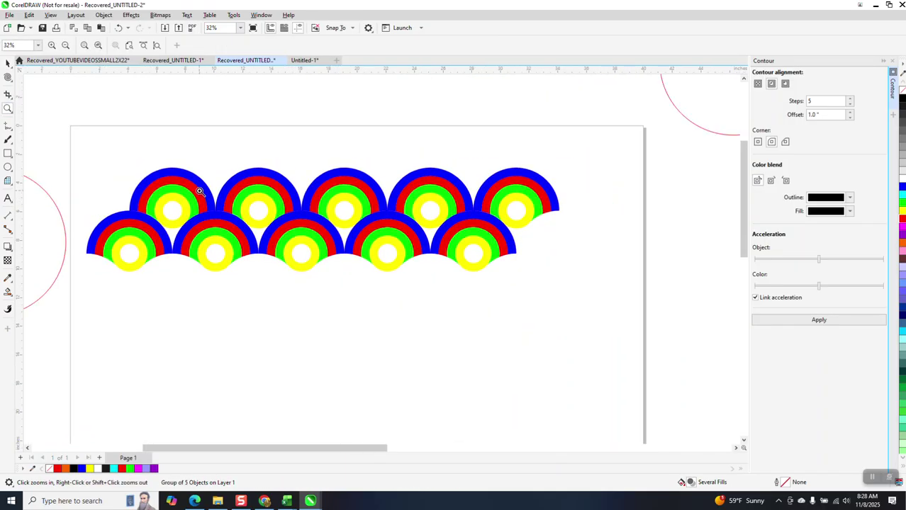
scroll(199, 192, "down", 1)
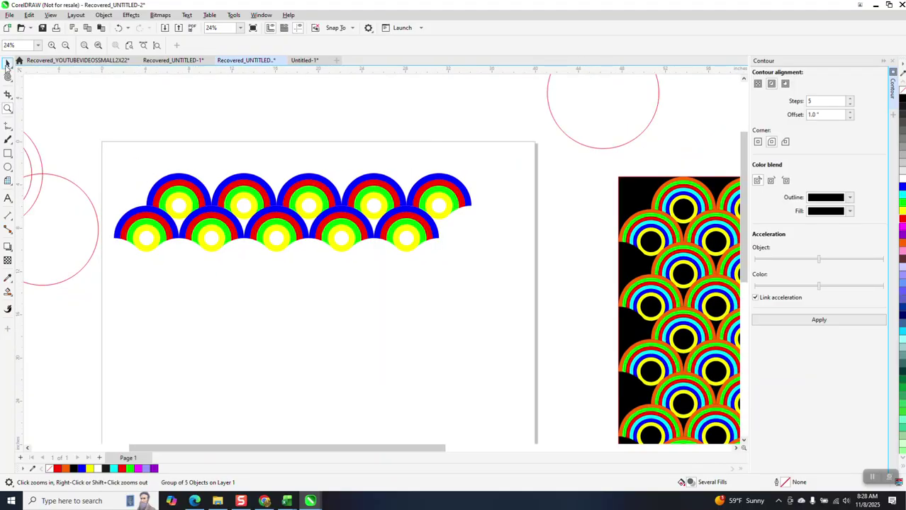
left_click(7, 64)
left_click_drag(111, 145, 508, 296)
key("ctrl+d")
key("ctrl+d")
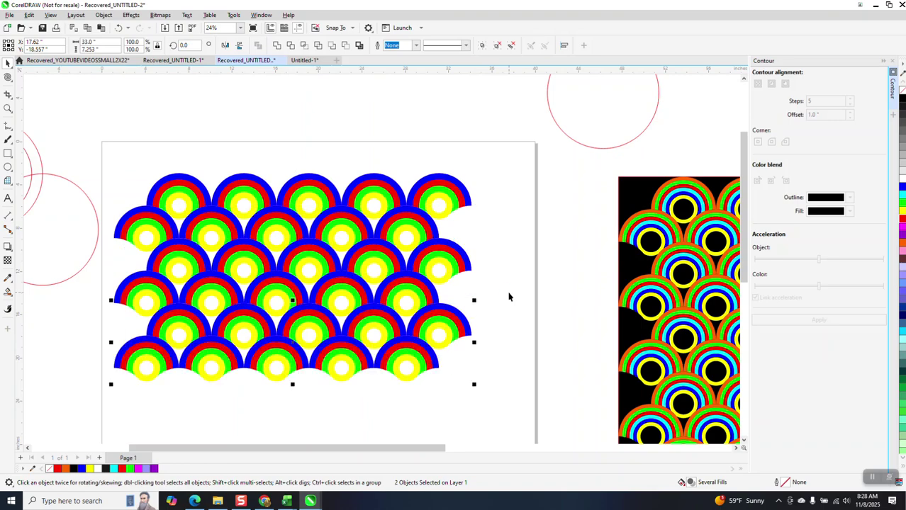
key("ctrl+d")
scroll(518, 299, "down", 2)
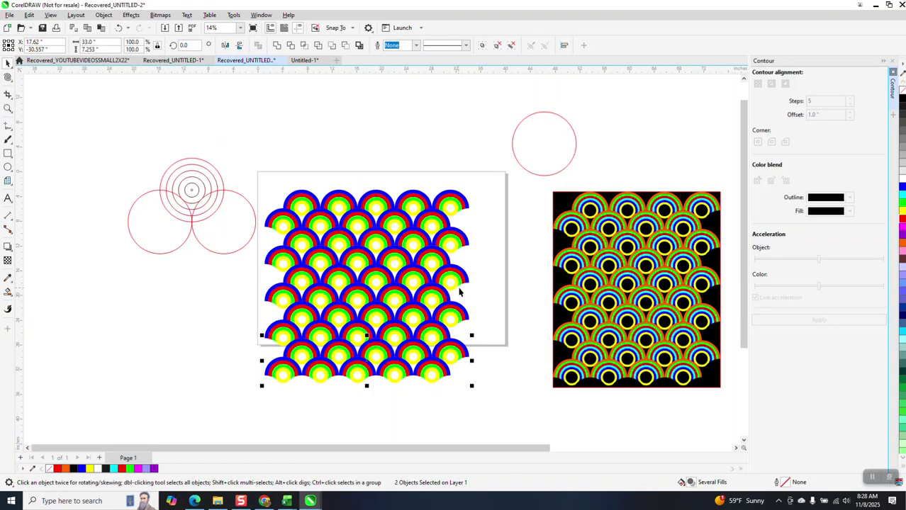
left_click(459, 282)
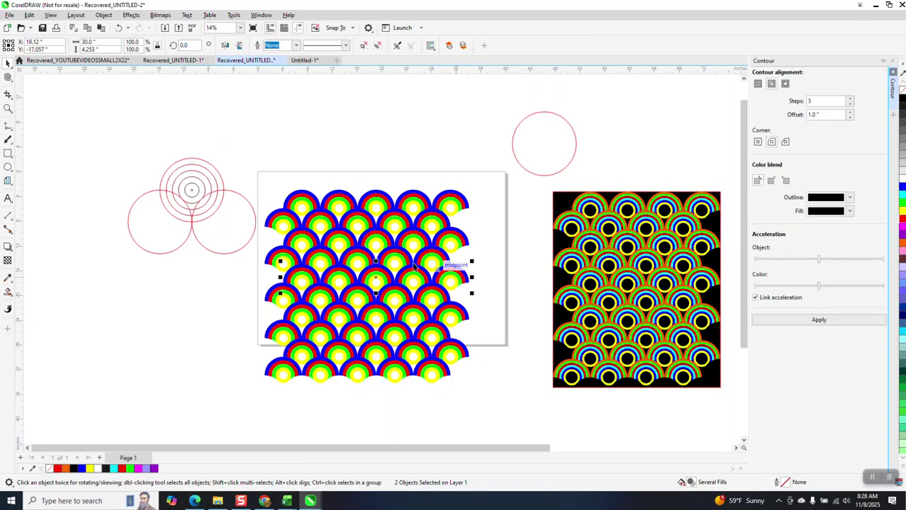
left_click(118, 28)
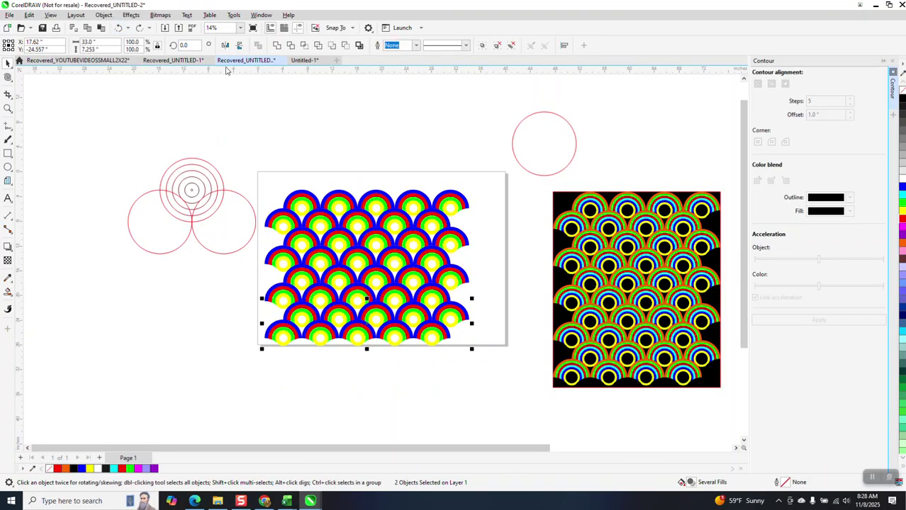
left_click(140, 28)
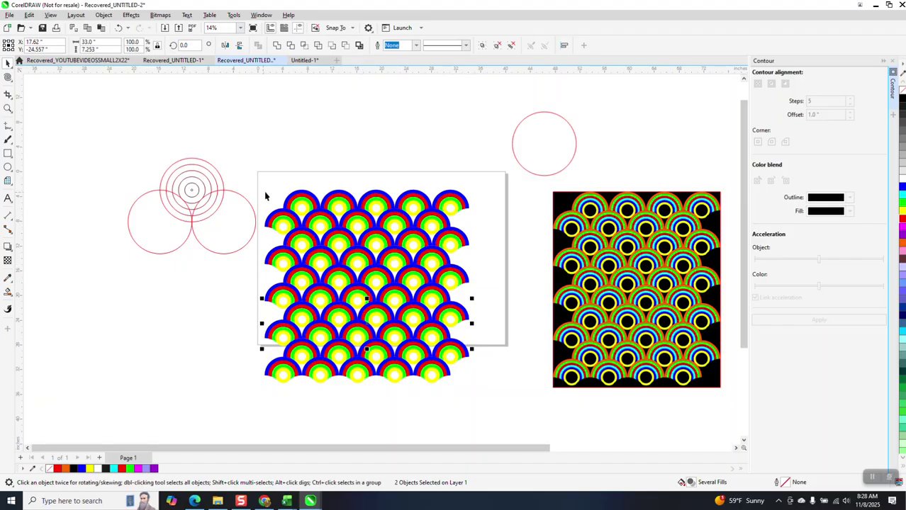
Group all ten rows of the rainbow pattern
left_click_drag(264, 186, 505, 411)
left_click_drag(256, 169, 487, 409)
key("ctrl+g")
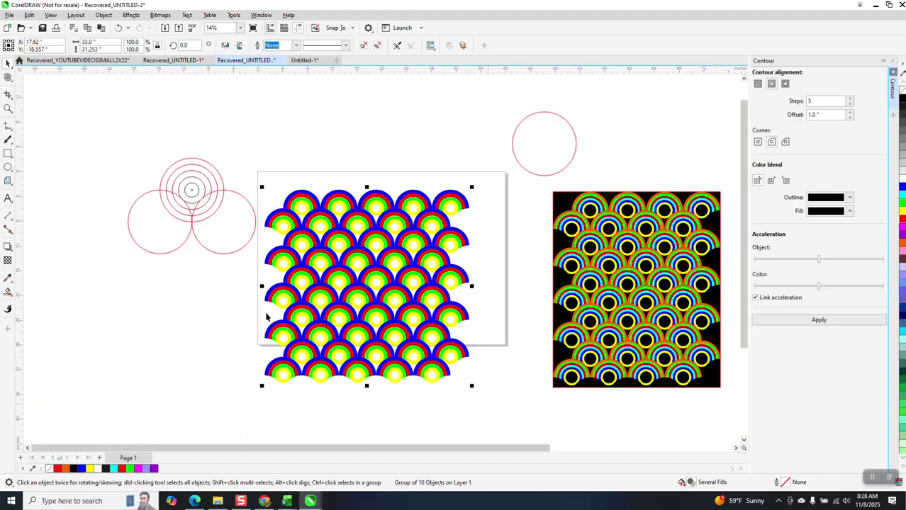
Draw a square about 25.9 inches wide over the pattern, and center both the square and the grouped pattern on the page
left_click(8, 154)
left_click_drag(360, 130, 273, 287)
key("p")
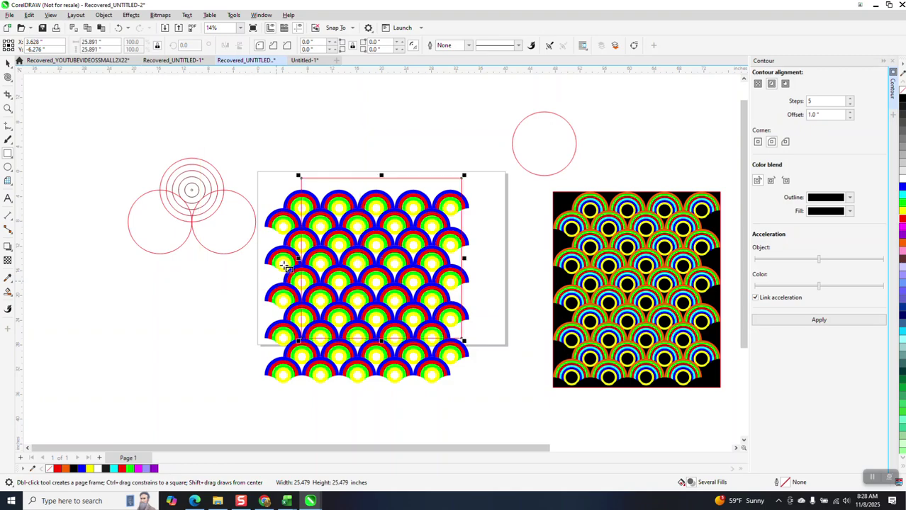
left_click(8, 63)
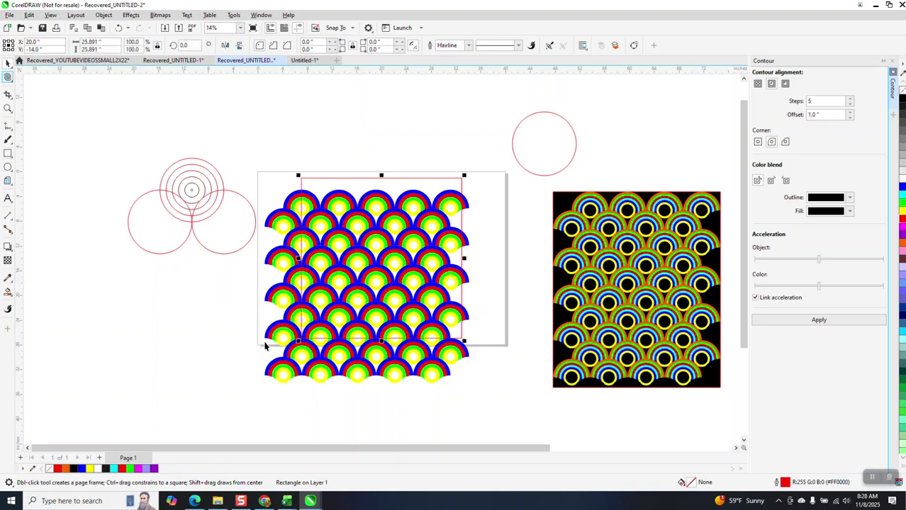
left_click(332, 362)
key("p")
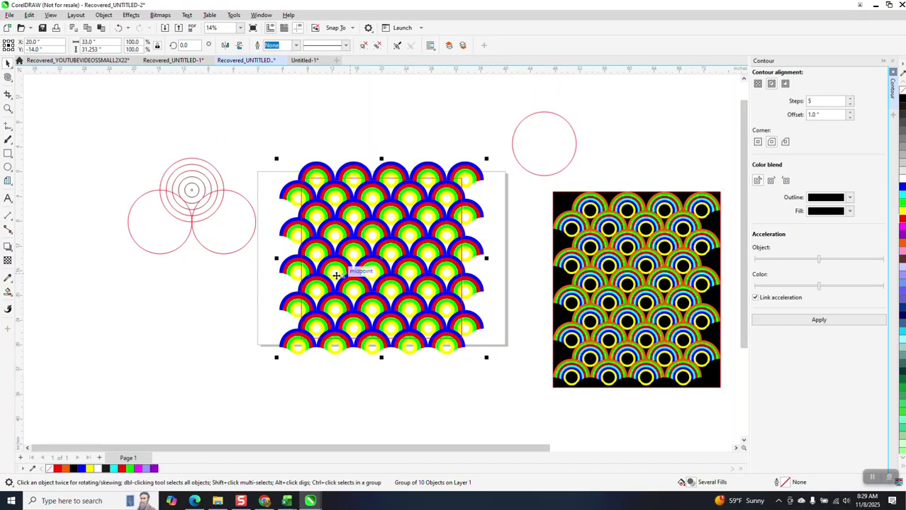
Intersect the rainbow pattern with the square and move the resulting square piece off the page, below the outline circles
scroll(312, 200, "down", 1)
left_click_drag(264, 151, 380, 285)
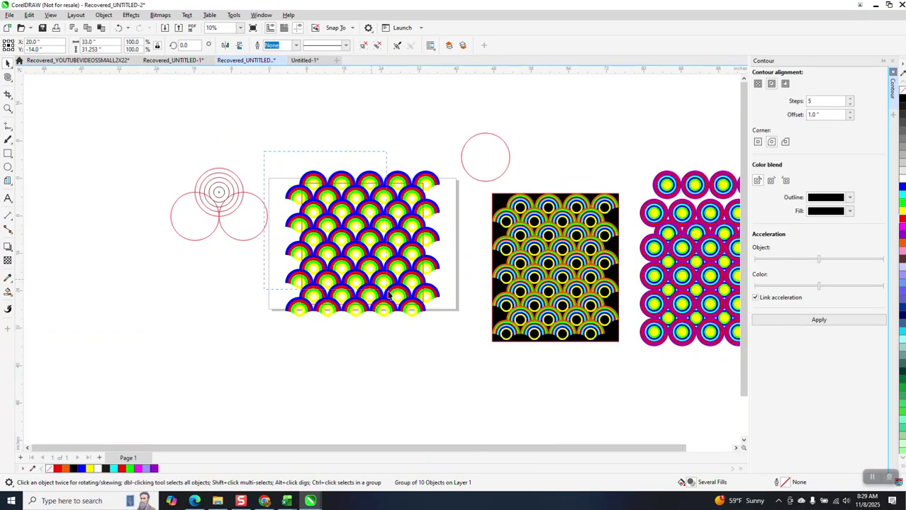
left_click_drag(457, 346, 462, 343)
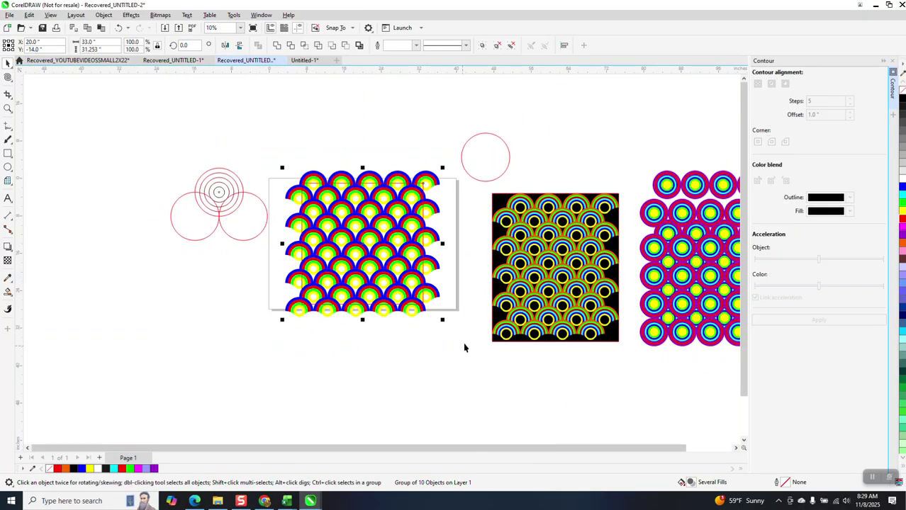
left_click(304, 46)
left_click_drag(374, 212, 95, 146)
left_click(118, 183)
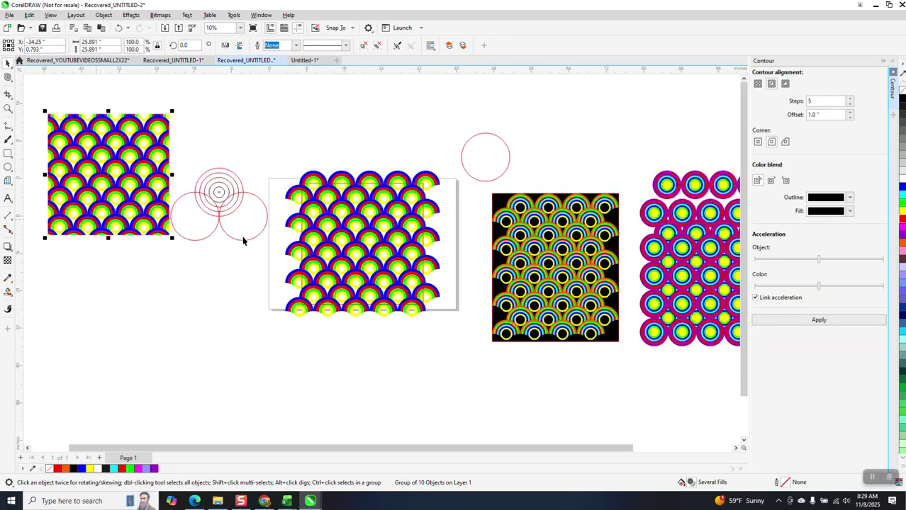
left_click_drag(101, 186, 135, 324)
left_click_drag(93, 203, 170, 353)
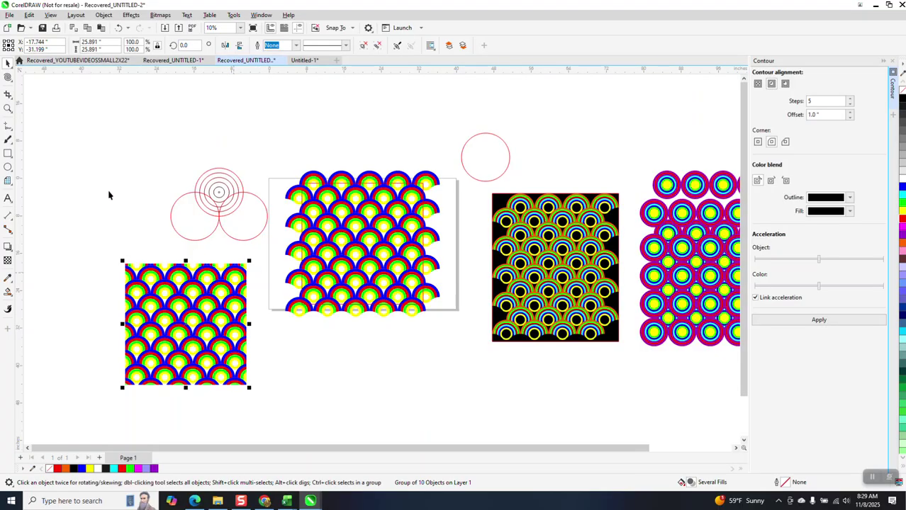
Create a rectangle exactly matching the bounds of the cropped rainbow square and fill it with black
left_click(8, 155)
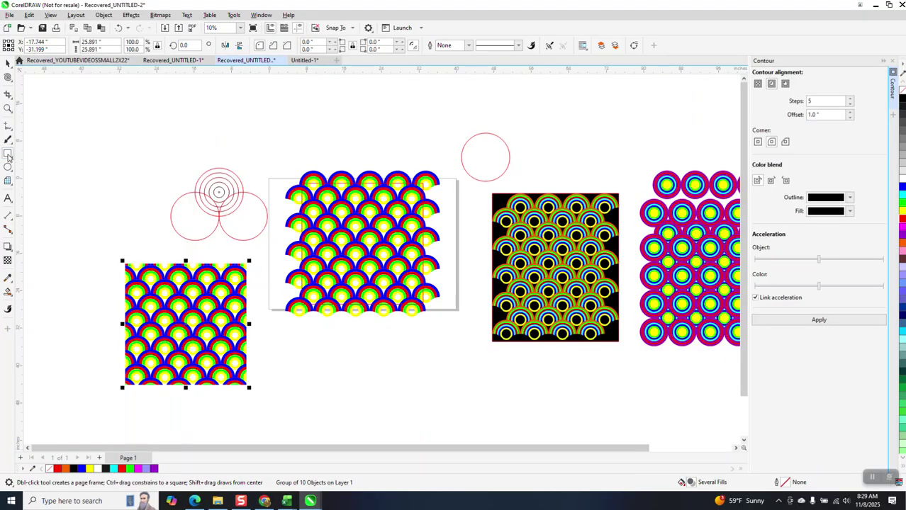
double_click(8, 155)
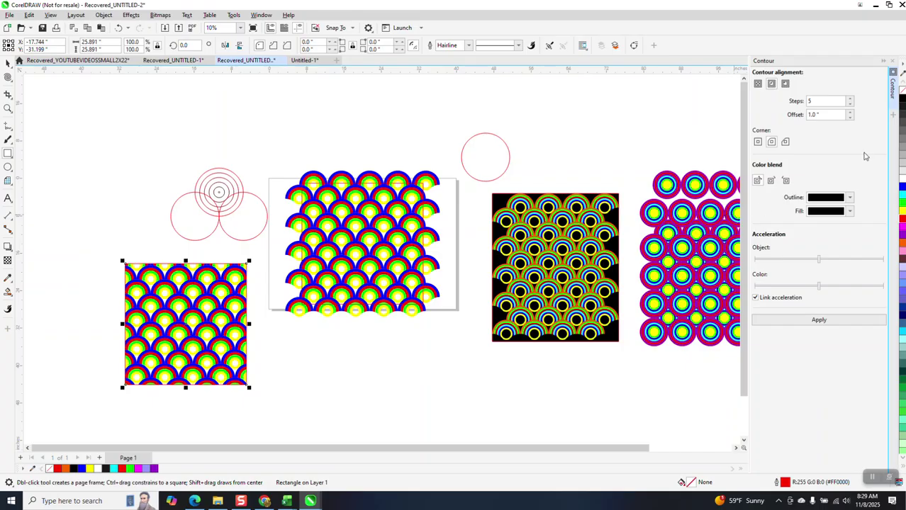
left_click(902, 100)
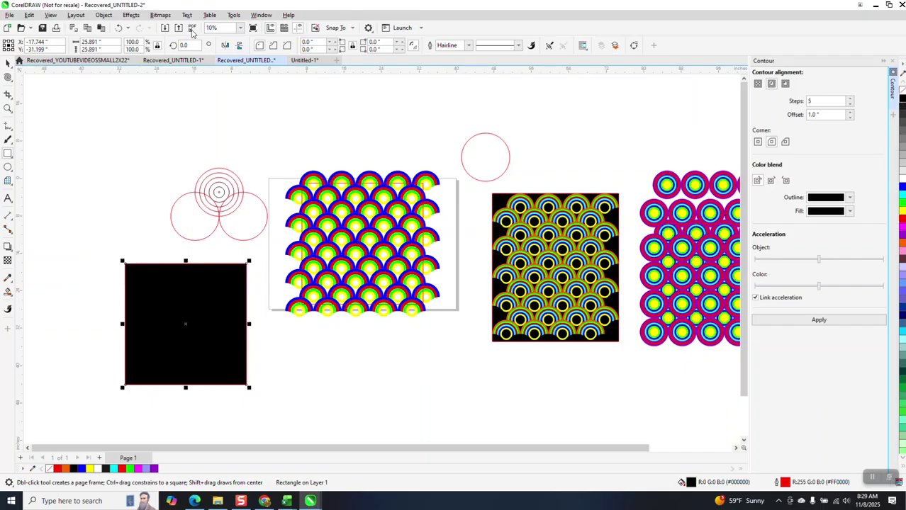
Send the black square to the back of the page, behind the cropped rainbow pattern
left_click(131, 15)
mouse_move(105, 17)
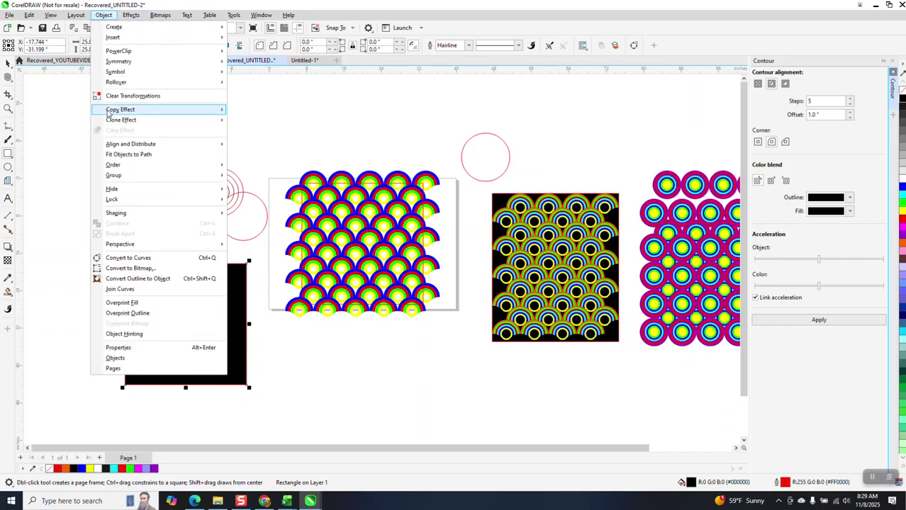
mouse_move(216, 165)
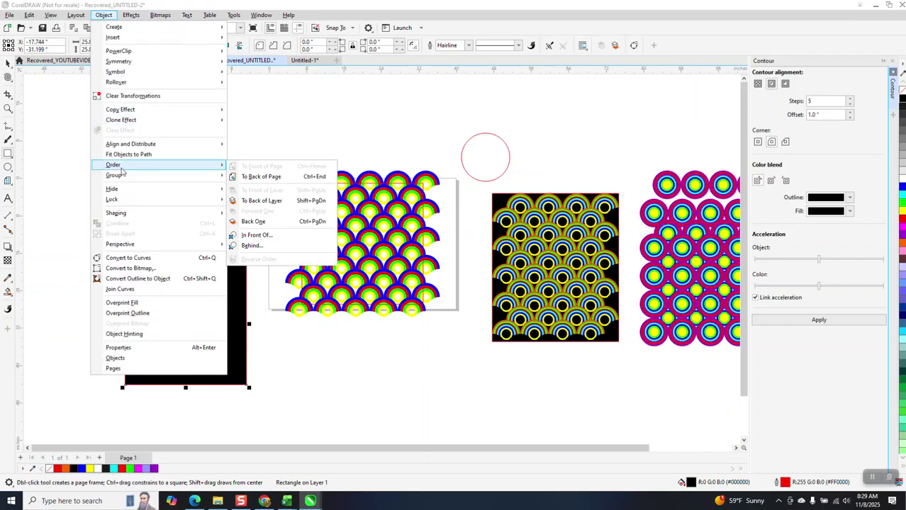
left_click(248, 177)
Examine the cropped pattern on its background up close, and the point where the outline circles meet
key("z")
left_click_drag(125, 274, 311, 411)
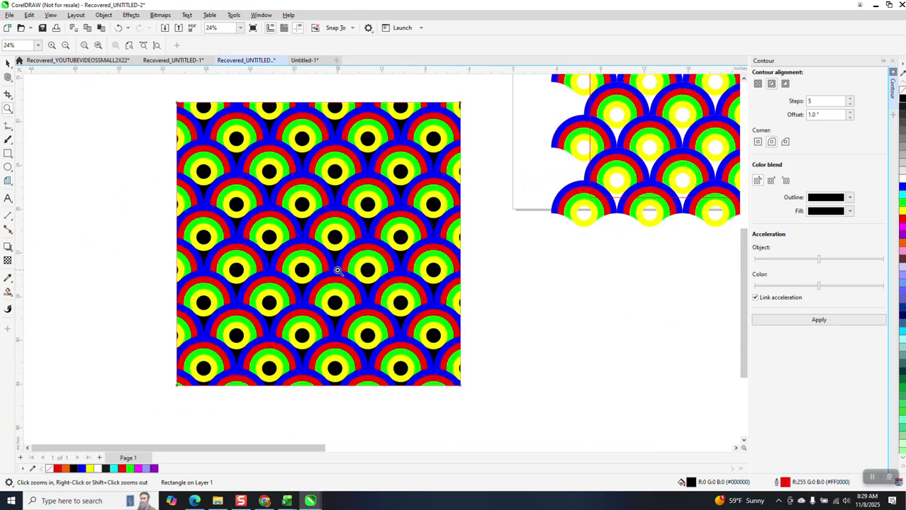
scroll(317, 248, "down", 1)
scroll(317, 248, "down", 2)
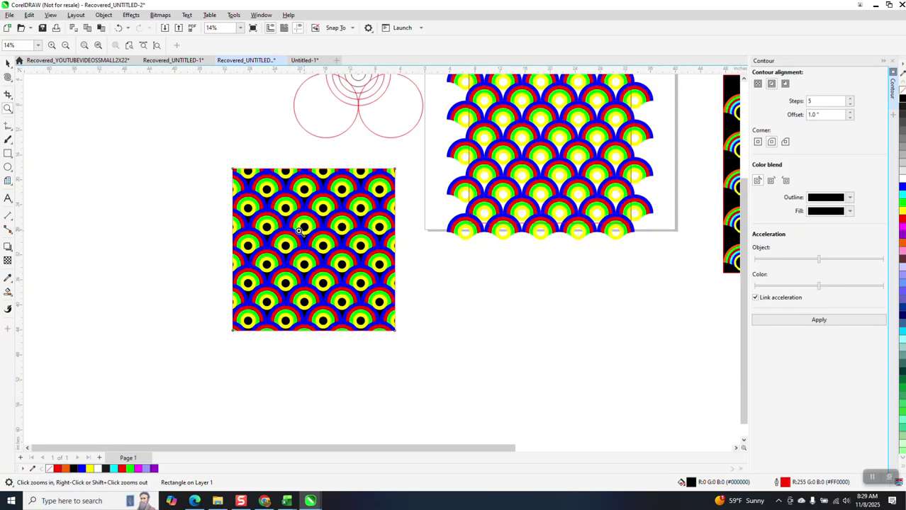
left_click_drag(233, 170, 397, 350)
right_click(364, 241)
scroll(398, 101, "down", 1)
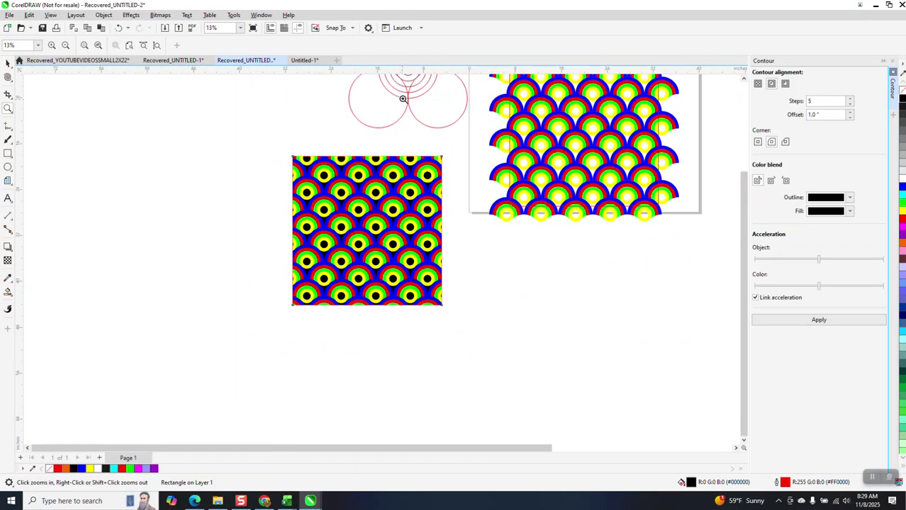
left_click_drag(410, 96, 417, 108)
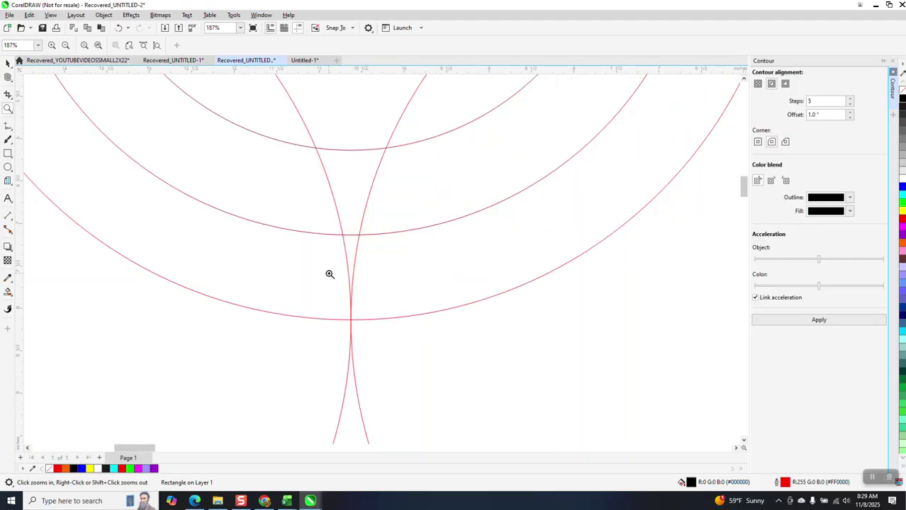
scroll(331, 190, "down", 4)
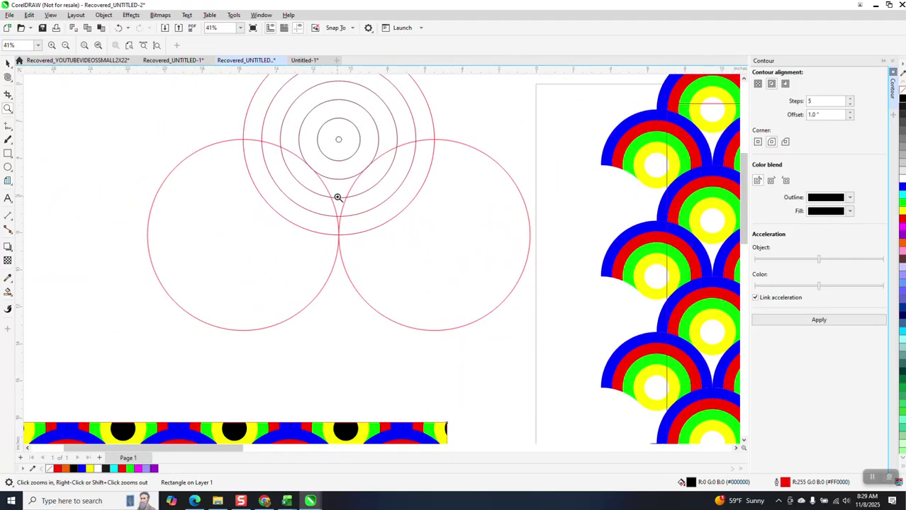
scroll(335, 202, "down", 1)
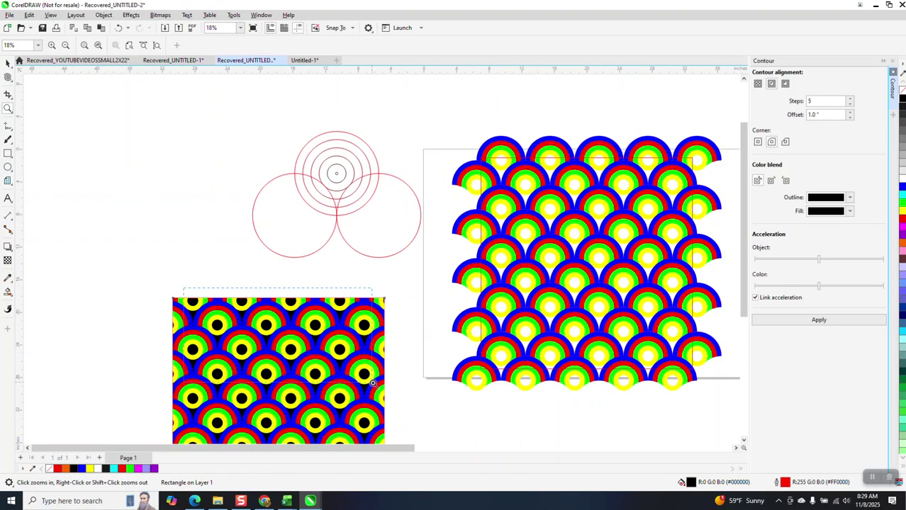
left_click(410, 394)
scroll(380, 359, "down", 1)
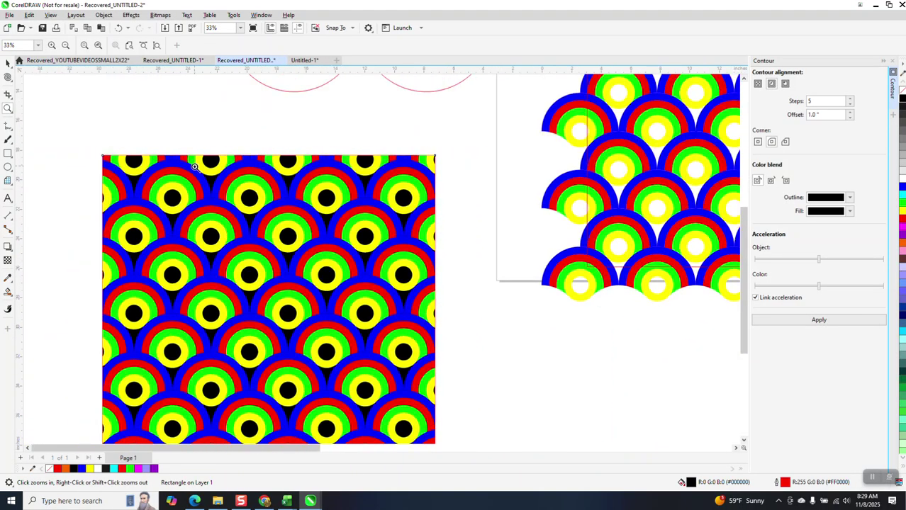
scroll(193, 168, "down", 1)
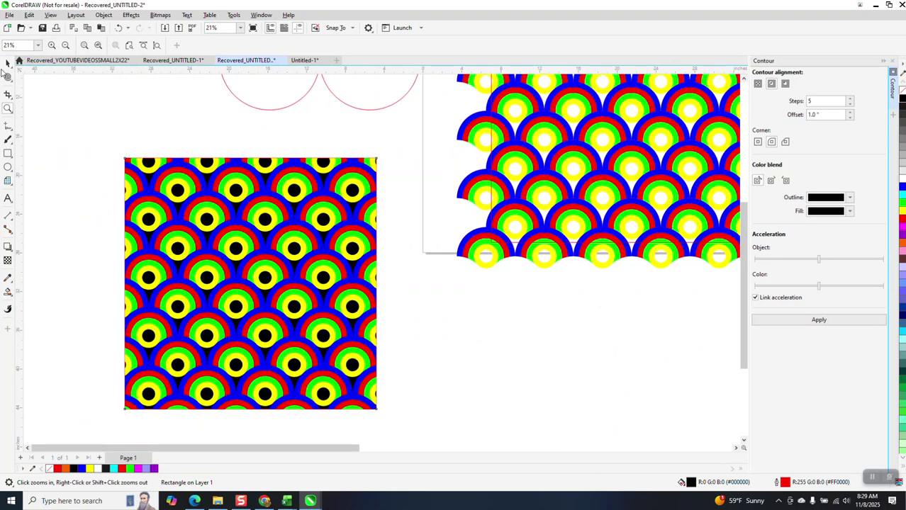
Try blue, cyan, red and purple fills on the background square, return it to black, and deselect it
left_click(7, 64)
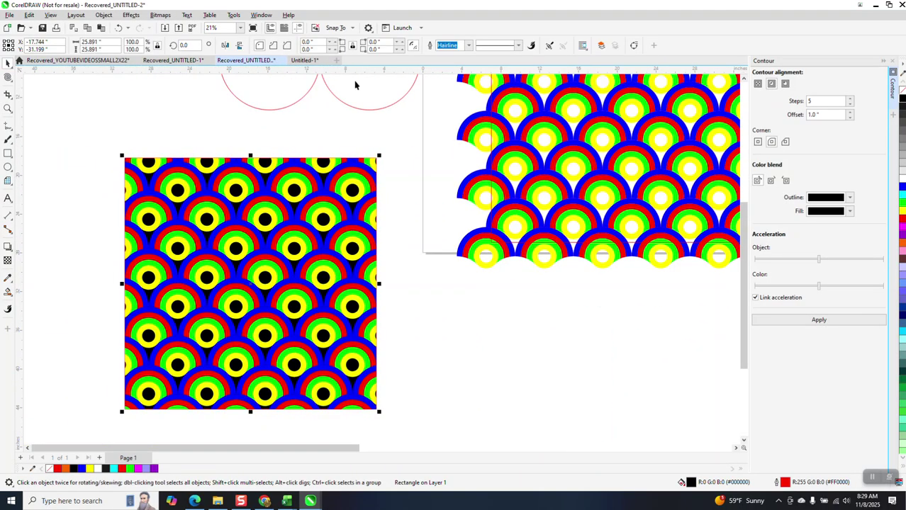
left_click(903, 187)
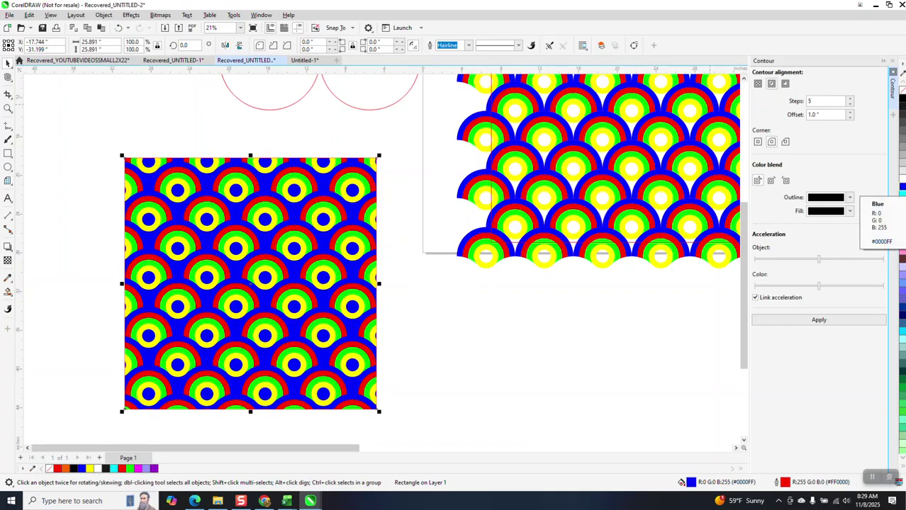
left_click(903, 196)
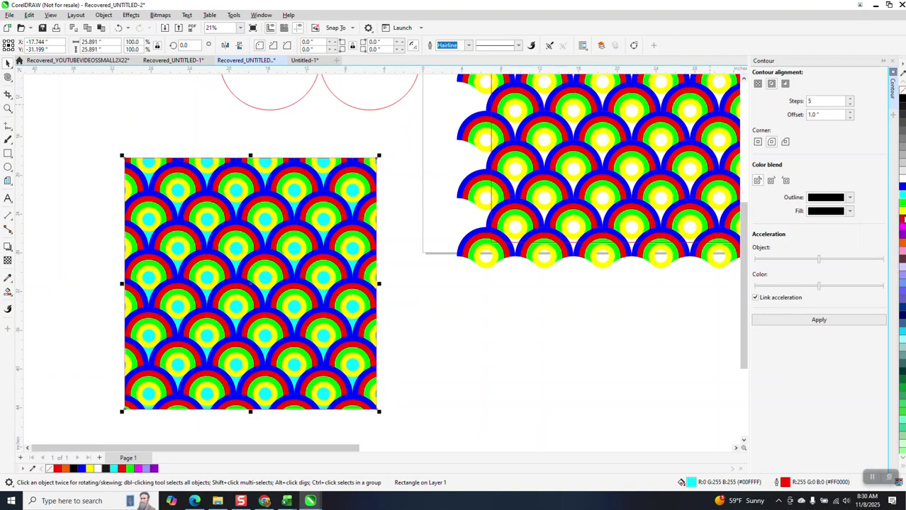
left_click(903, 220)
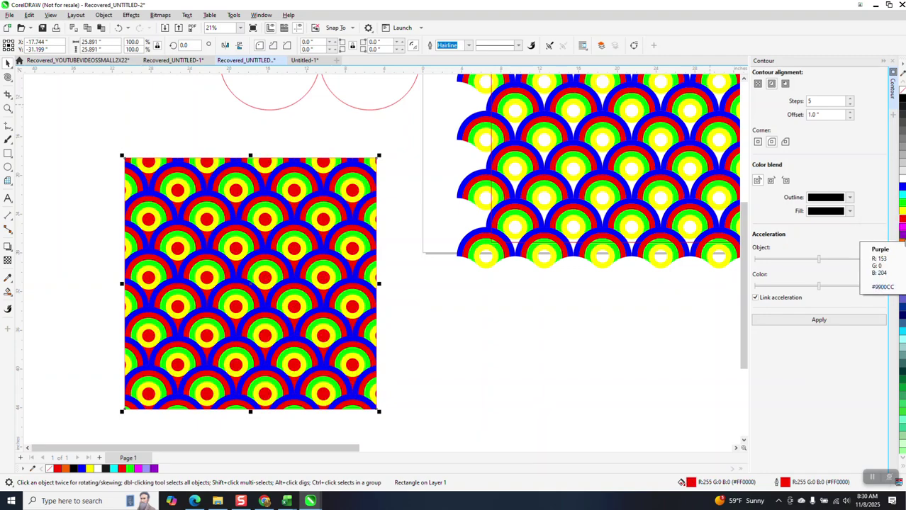
left_click(901, 240)
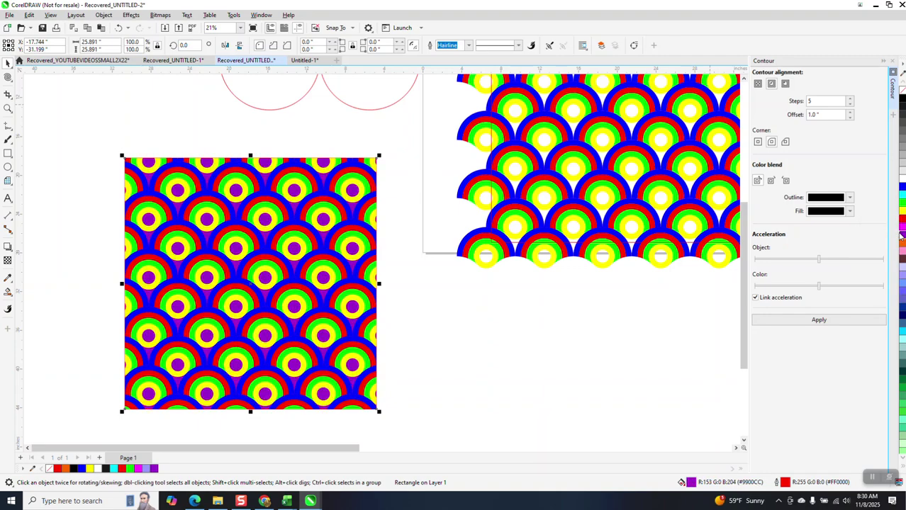
left_click(902, 100)
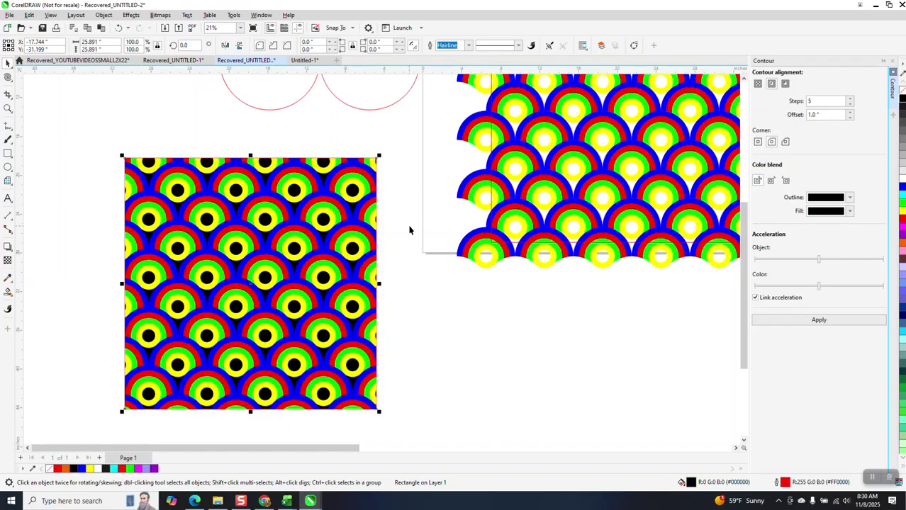
left_click(421, 253)
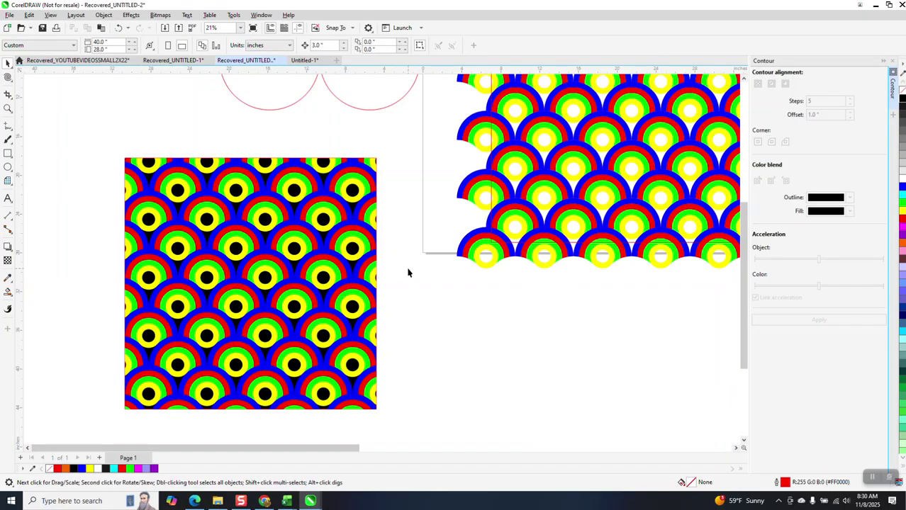
Compare the finished square pattern with the other rainbow and circle pattern variations beside the page
scroll(408, 272, "down", 5)
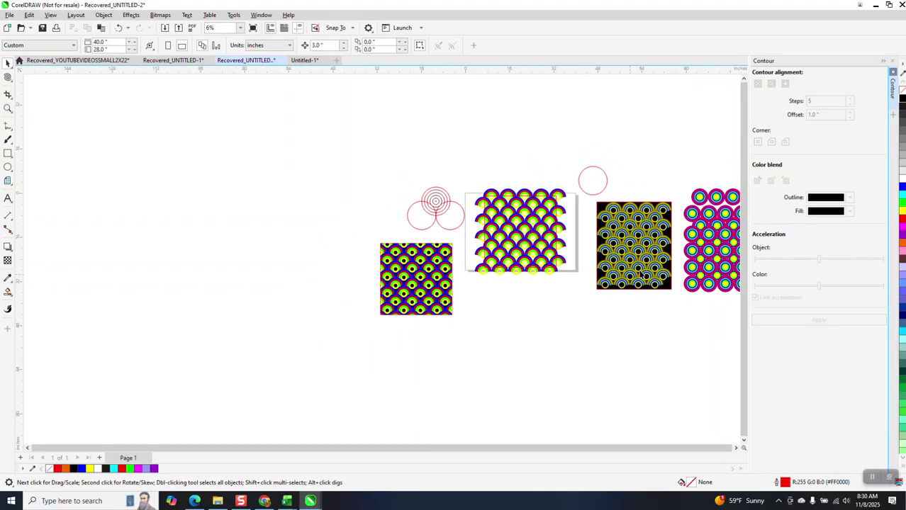
left_click(7, 110)
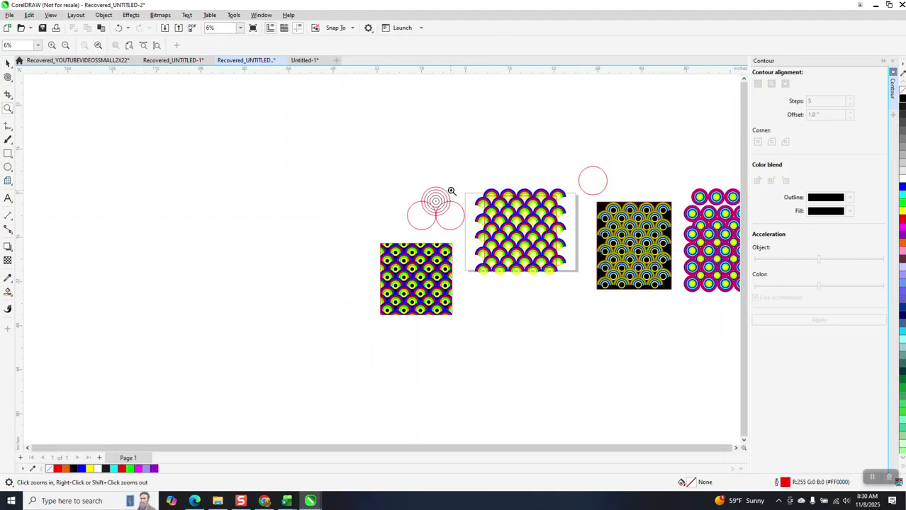
left_click_drag(594, 198, 688, 295)
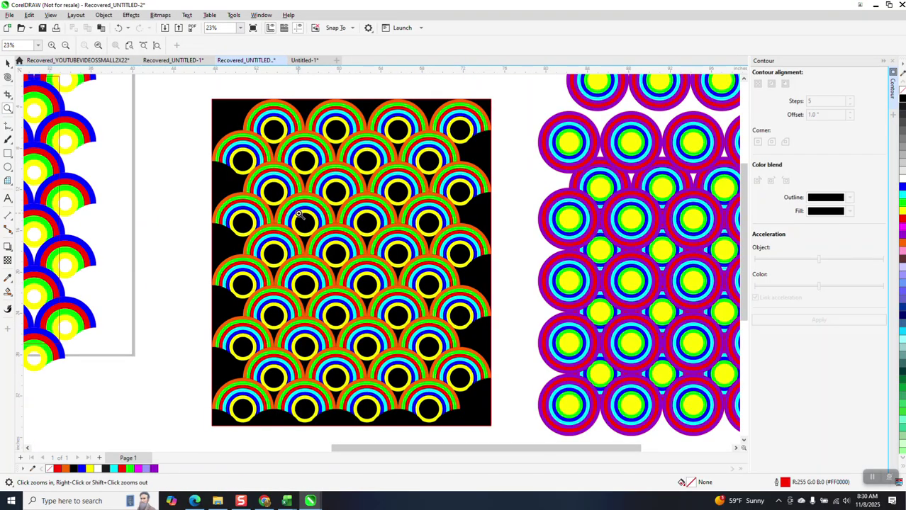
scroll(439, 263, "down", 2)
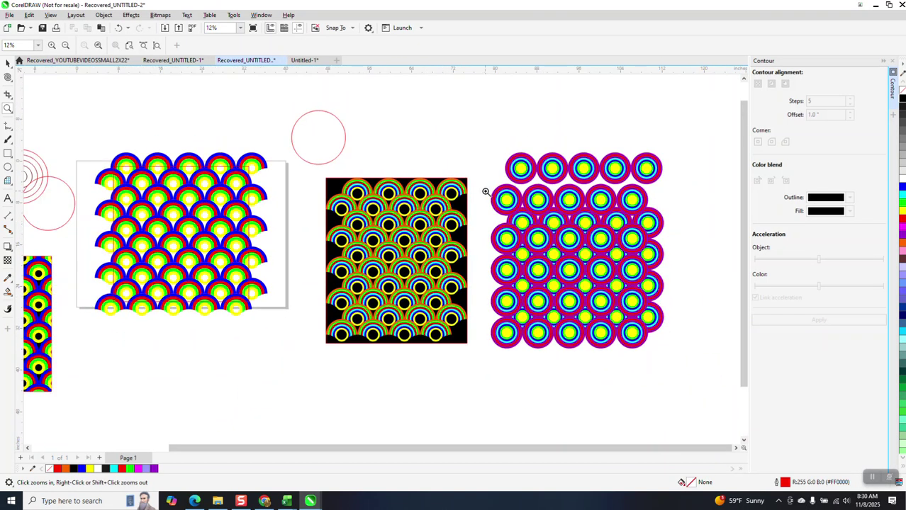
scroll(492, 184, "up", 2)
scroll(492, 184, "down", 4)
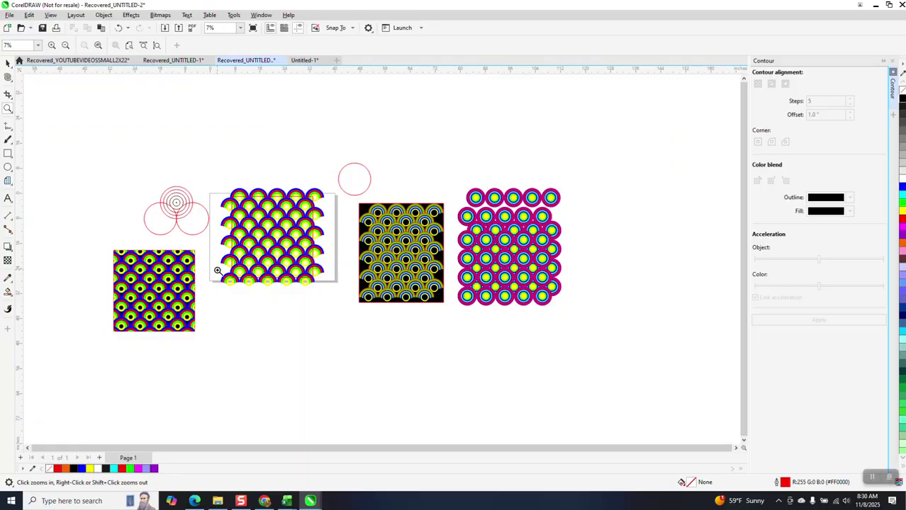
left_click_drag(113, 255, 290, 383)
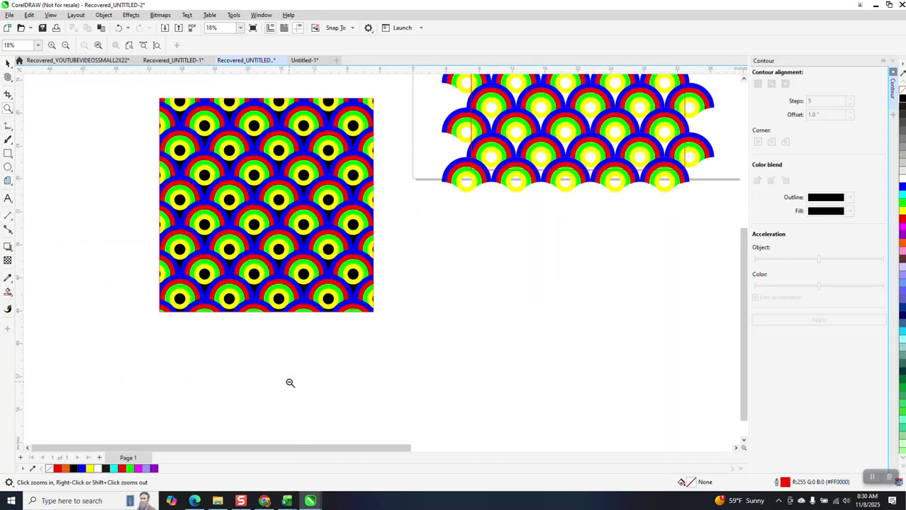